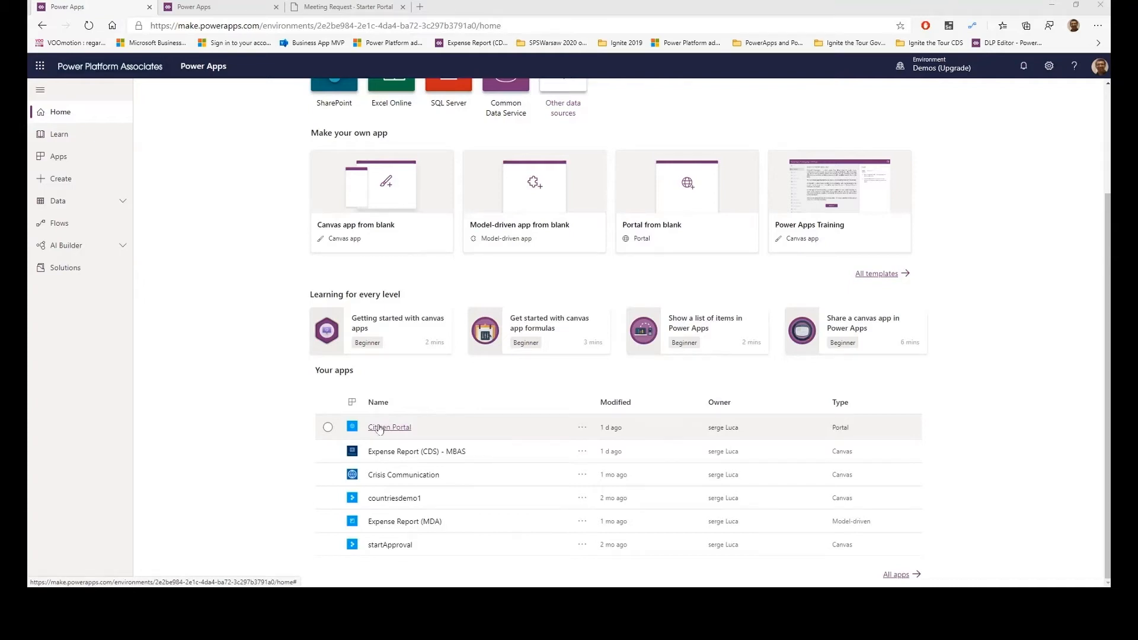
Browse the Citizen Portal app from the app list and open its Meeting Request page under Services.
click(379, 428)
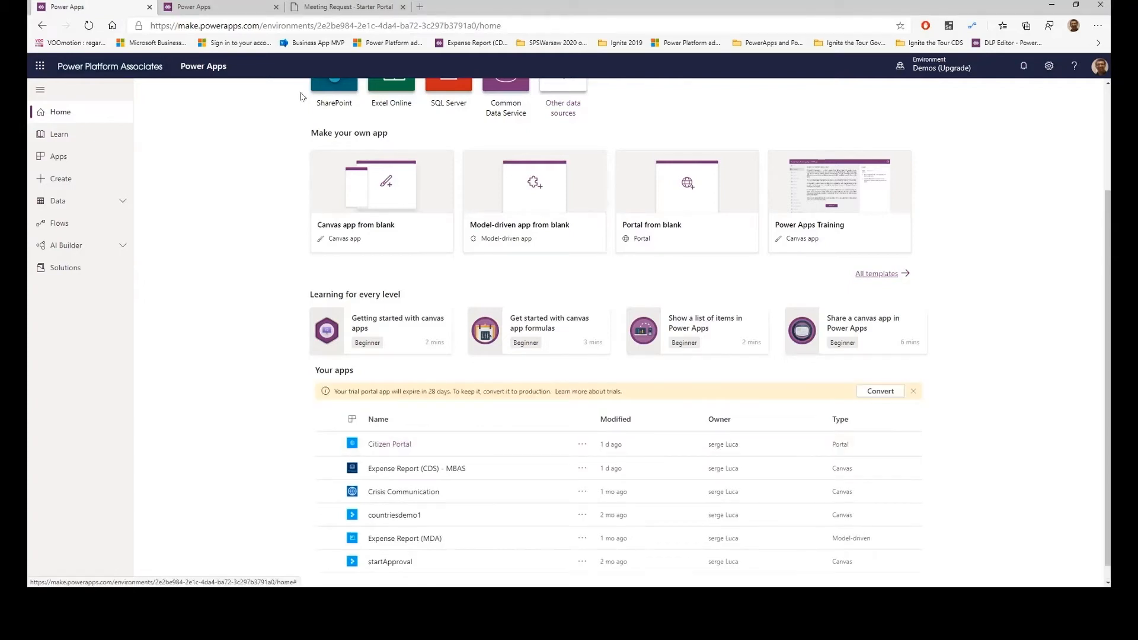
click(579, 445)
click(596, 484)
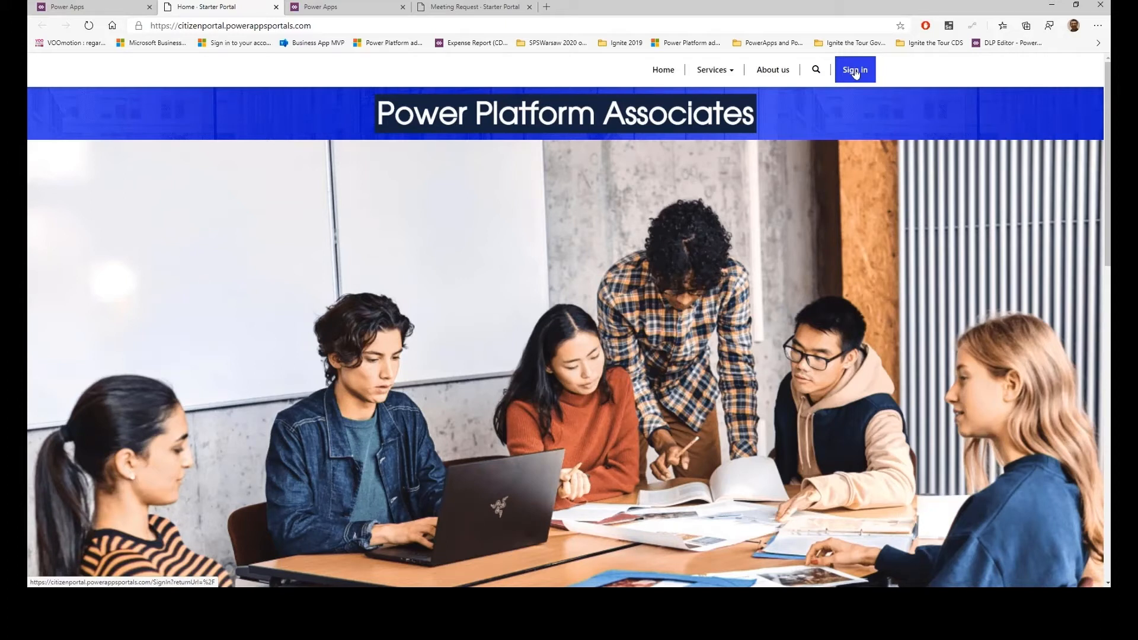
click(731, 72)
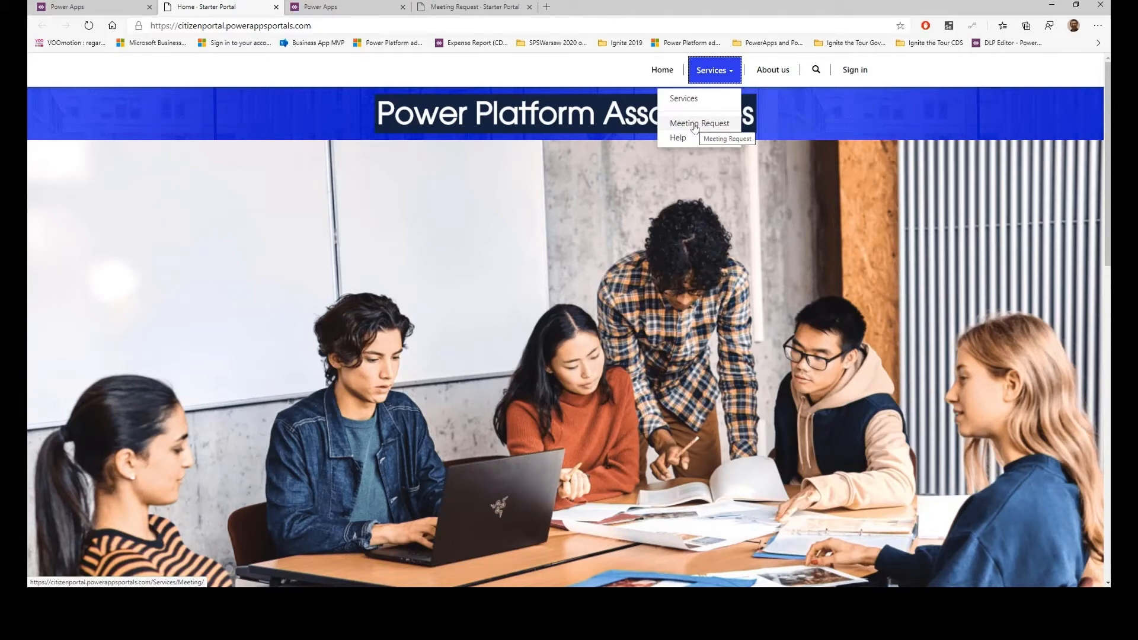
click(695, 126)
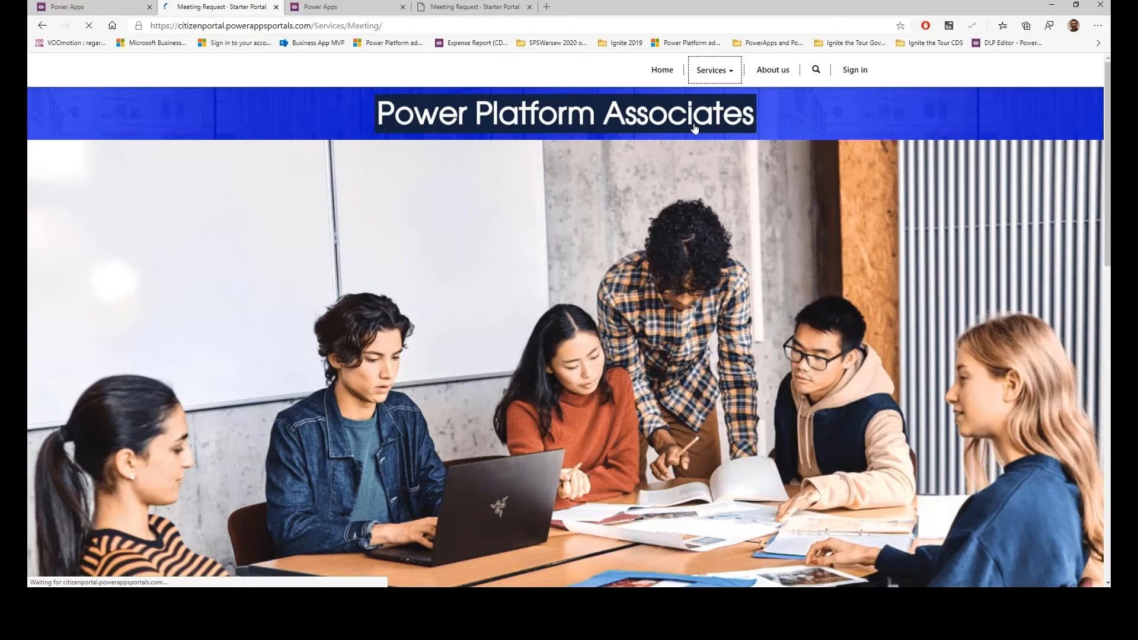
Fill in the meeting request with the saved name and e-mail and set When to 5/1/2020 10:48 AM.
click(313, 205)
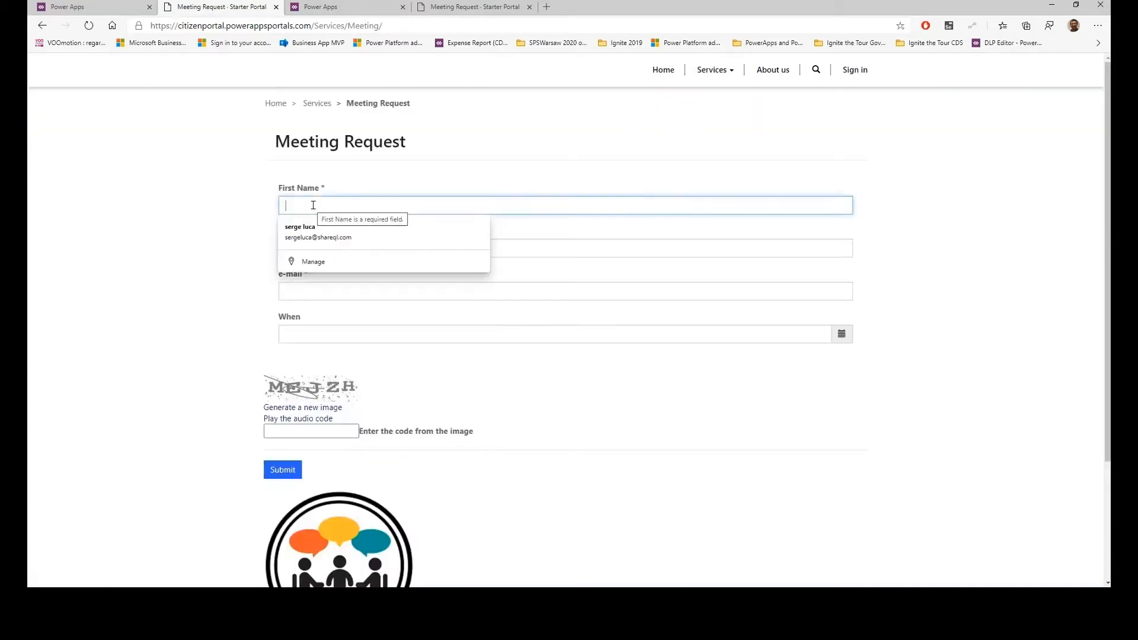
click(356, 238)
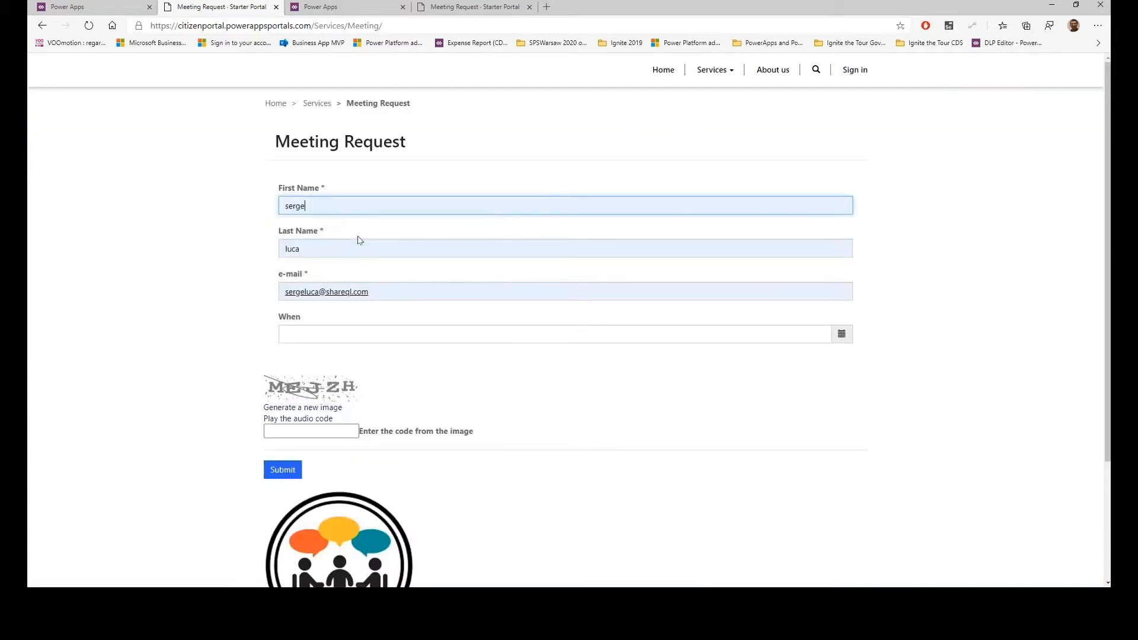
click(846, 342)
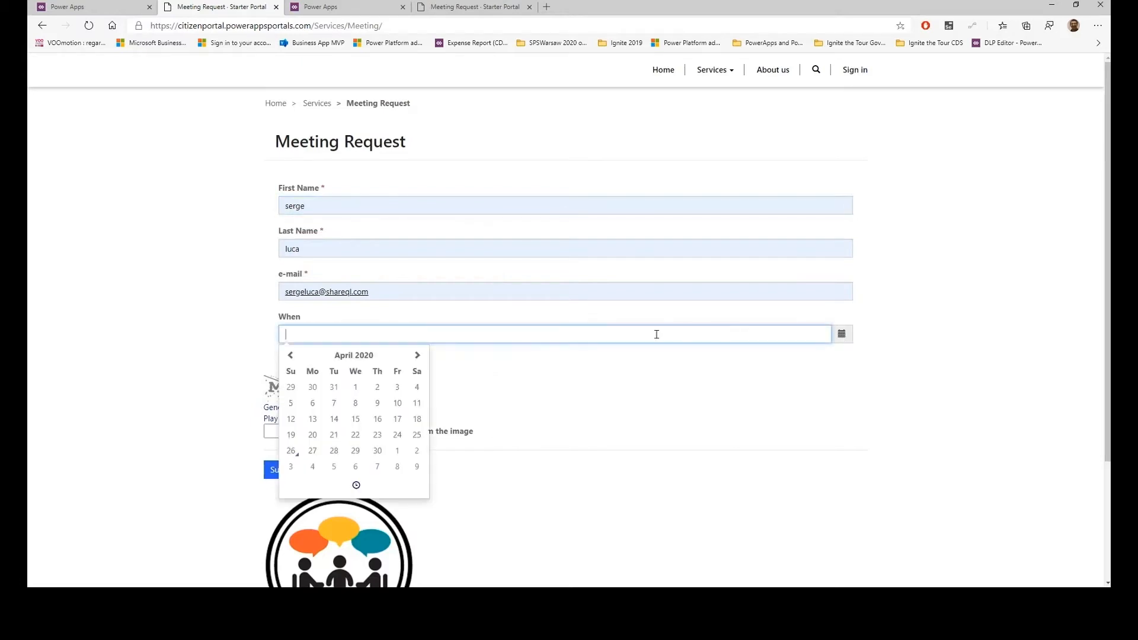
click(398, 451)
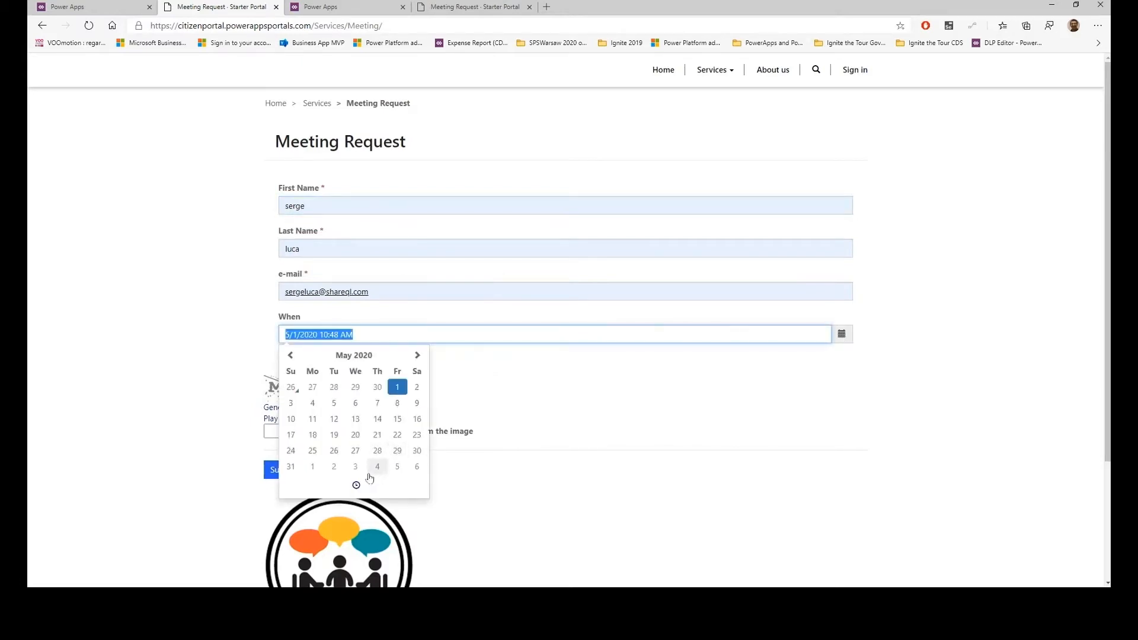
click(579, 517)
Enter the verification code from the image and submit the meeting request.
click(305, 432)
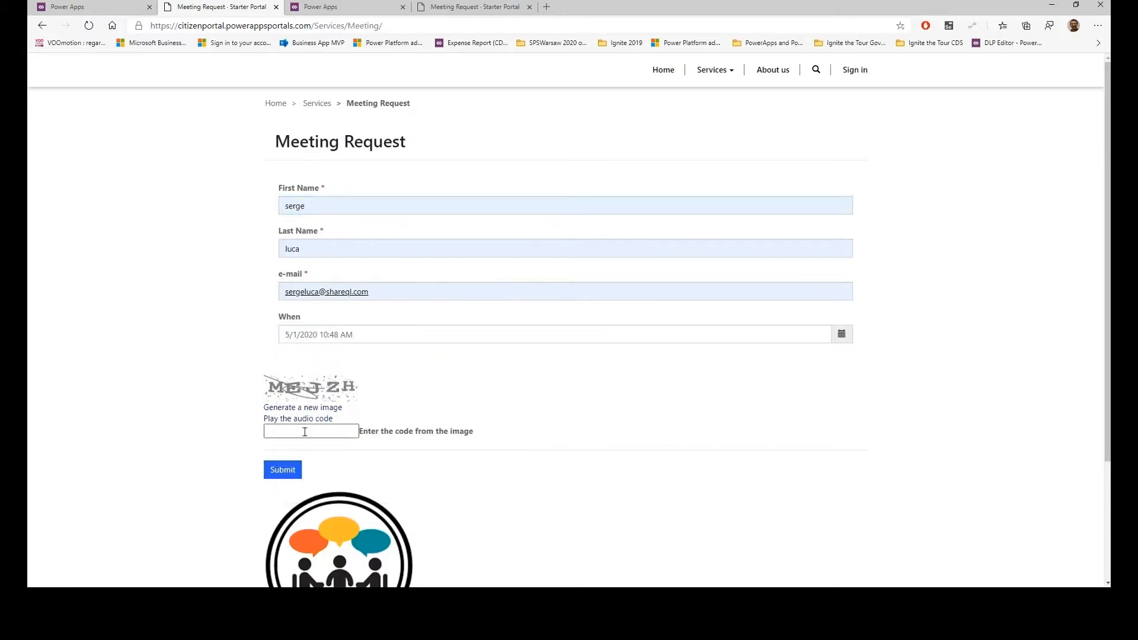
text(MEJZH)
click(286, 472)
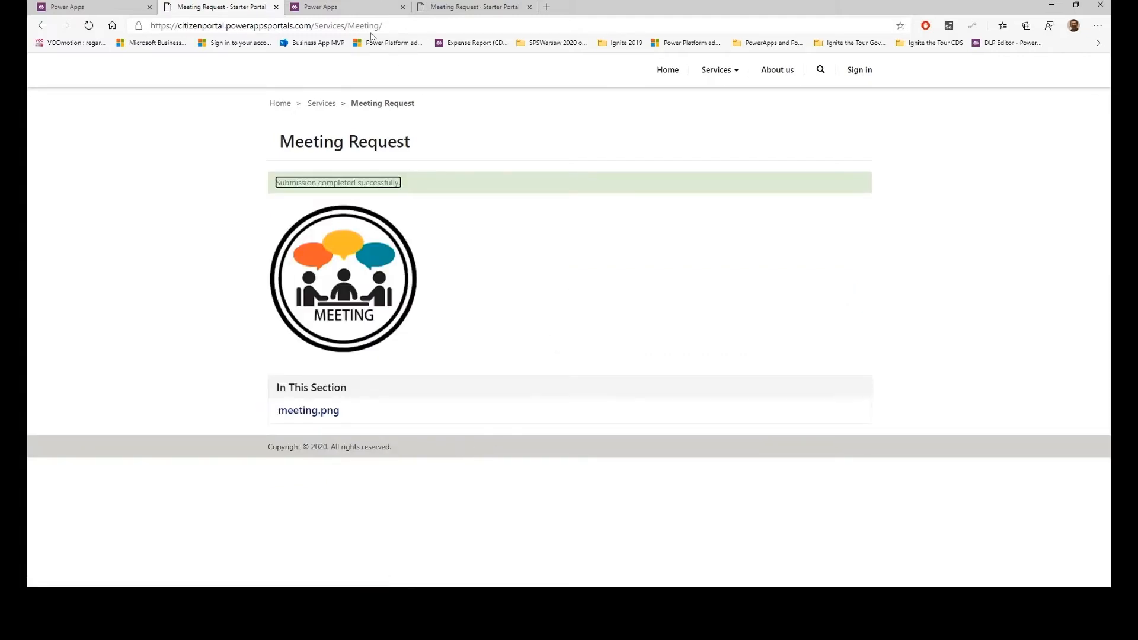
Open the Meeting Request page in the portal designer and select its form to examine the form's entity and layout settings.
click(357, 9)
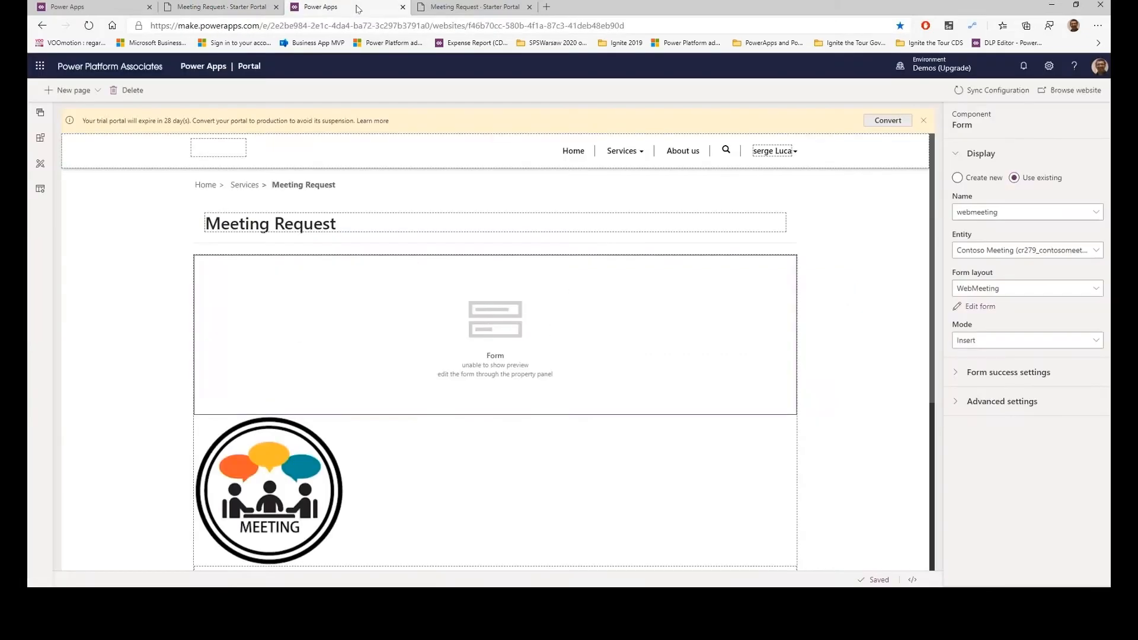
click(42, 113)
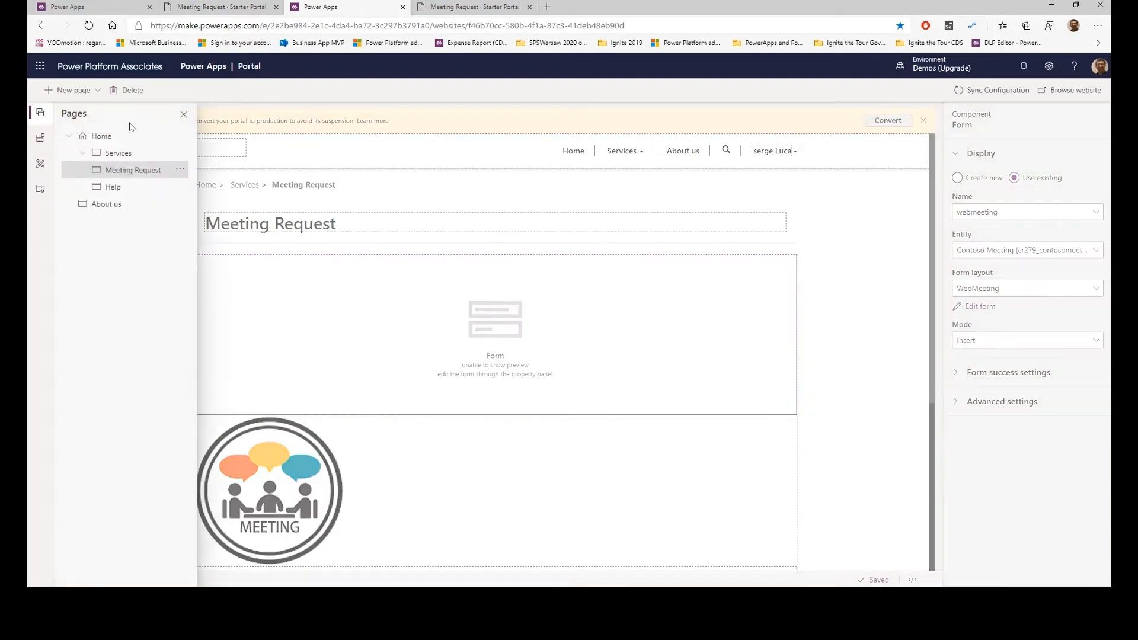
click(126, 172)
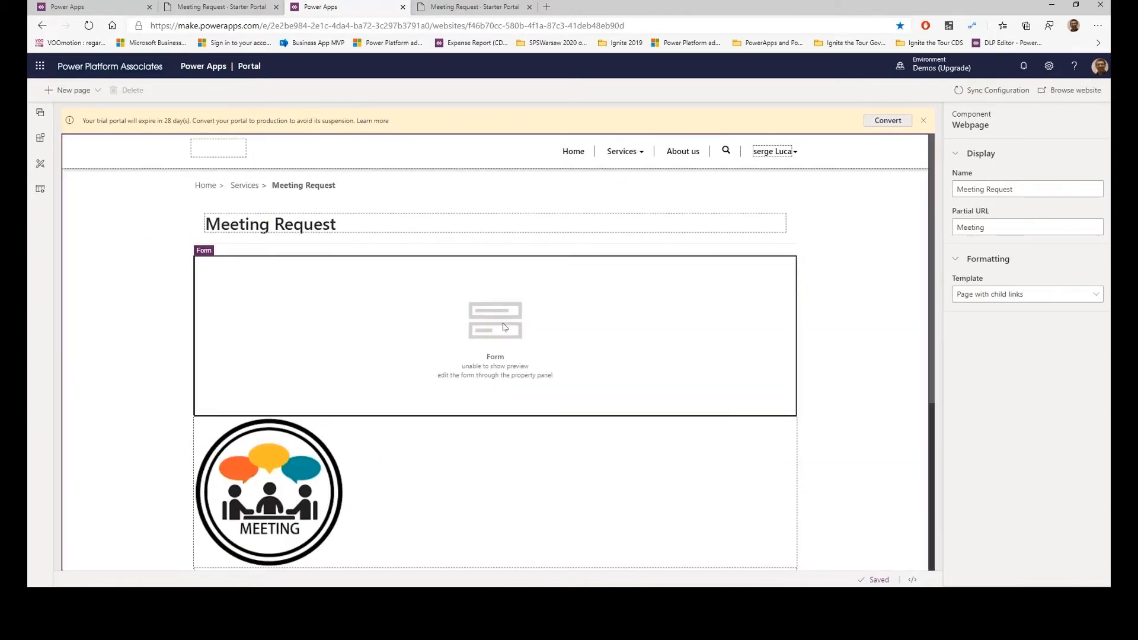
click(504, 326)
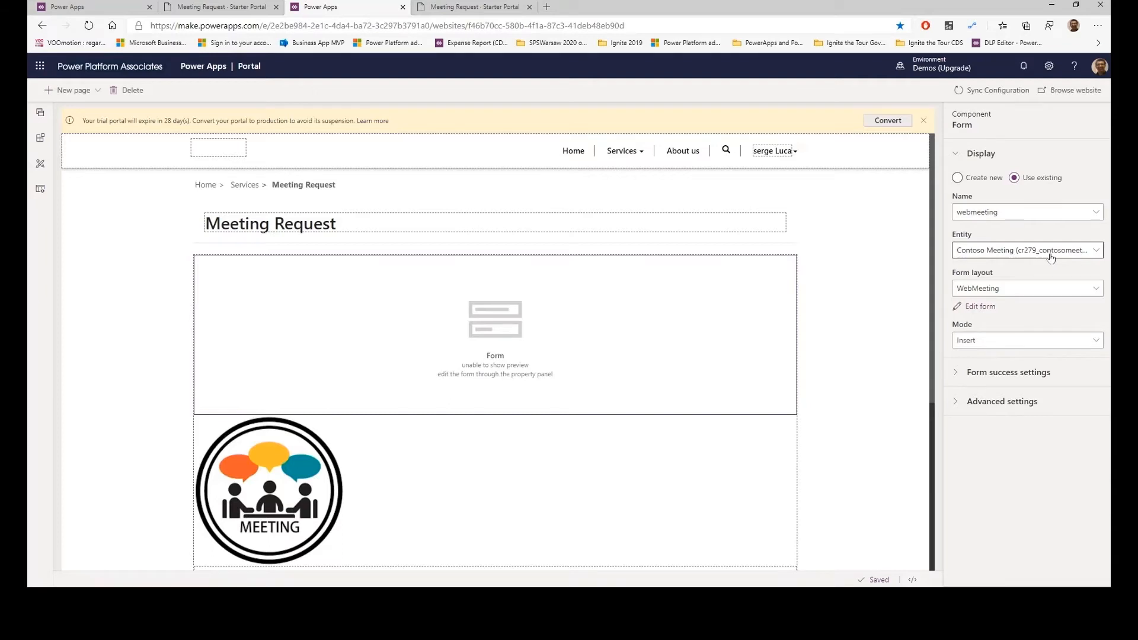
Examine the Contoso Meeting entity's fields in the Power Apps maker site and open its WebMeeting main form.
click(87, 10)
click(61, 200)
click(63, 223)
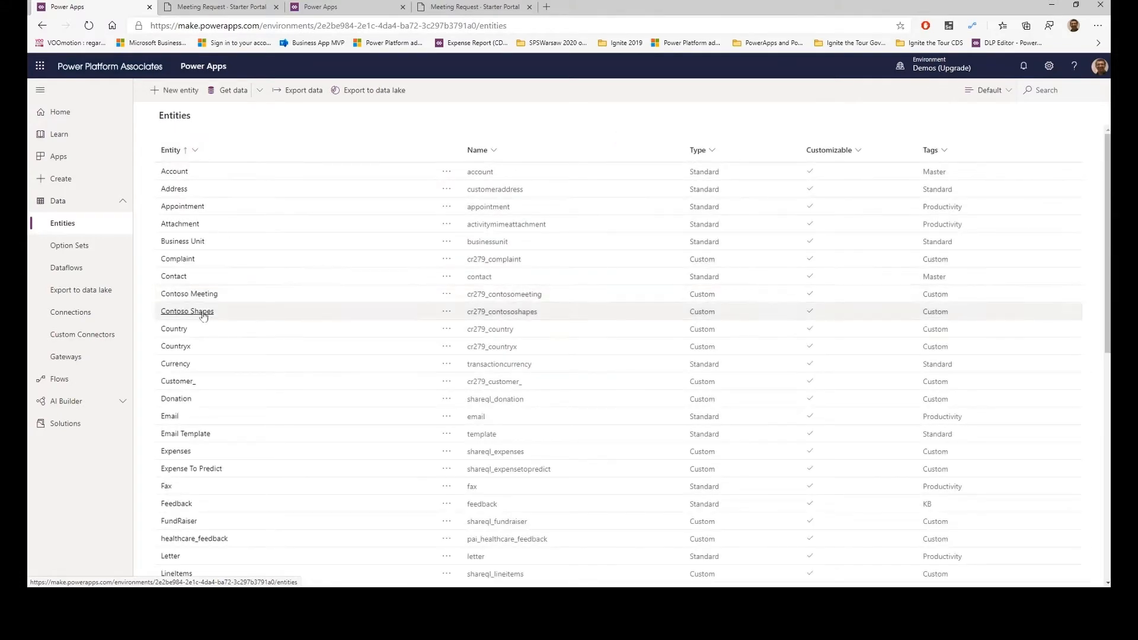
click(201, 294)
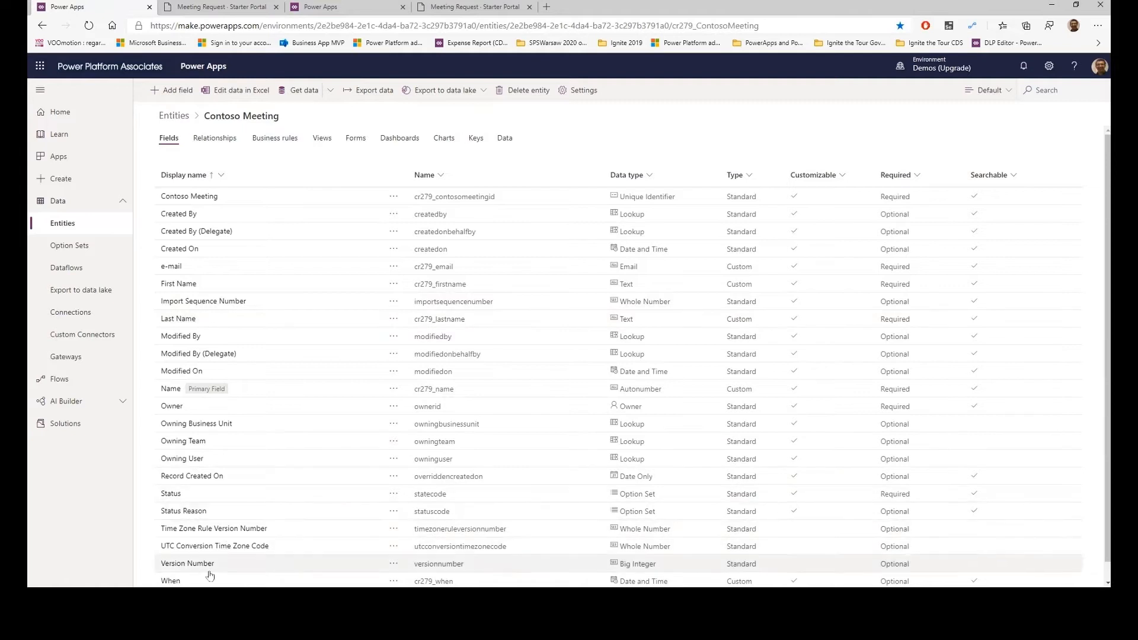
click(357, 139)
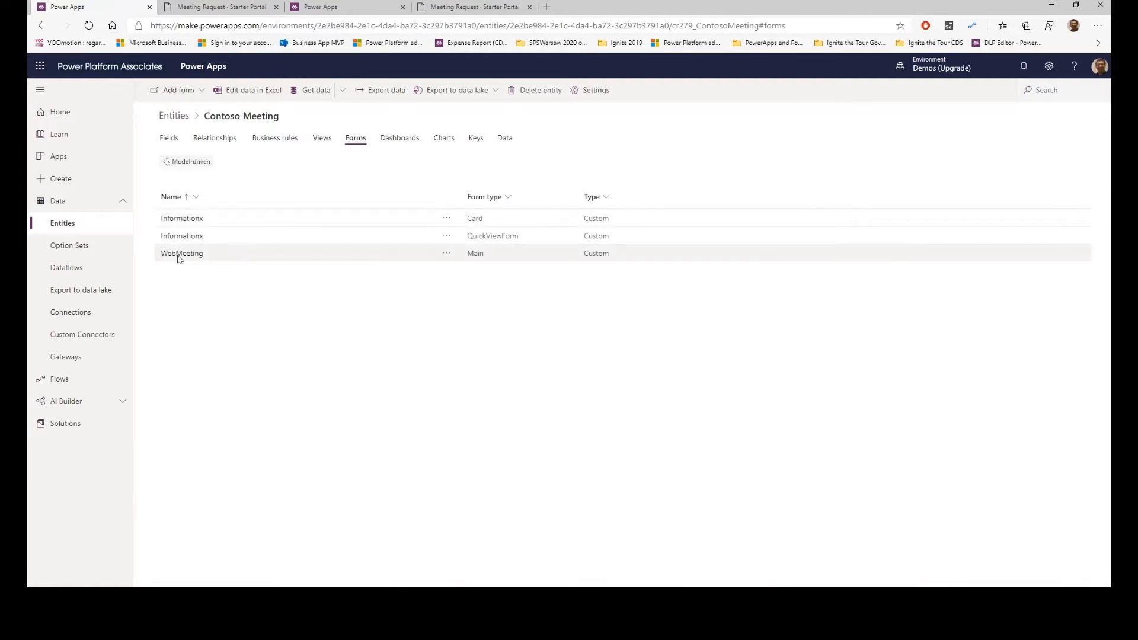
click(213, 253)
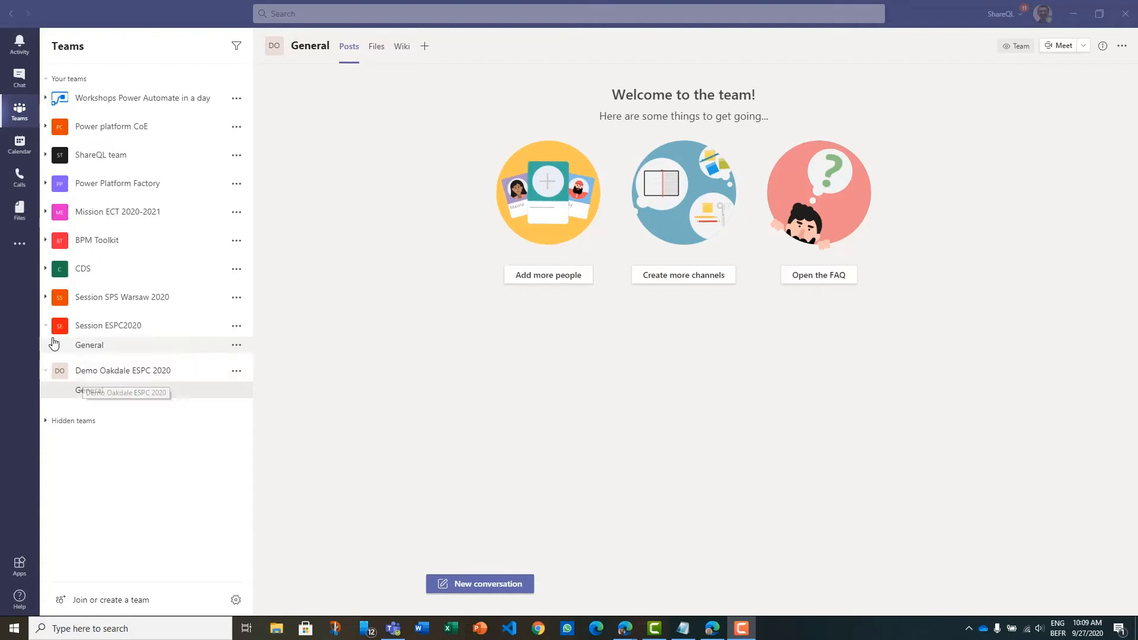
Open the Power Apps app in Microsoft Teams and pin it to the app bar.
click(20, 245)
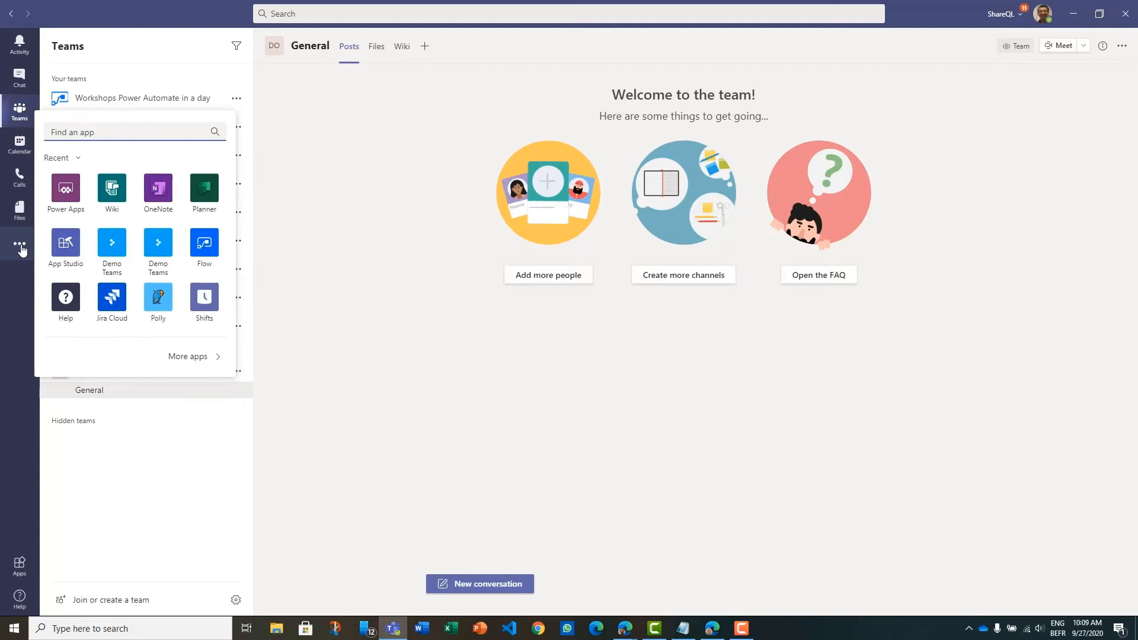
click(65, 189)
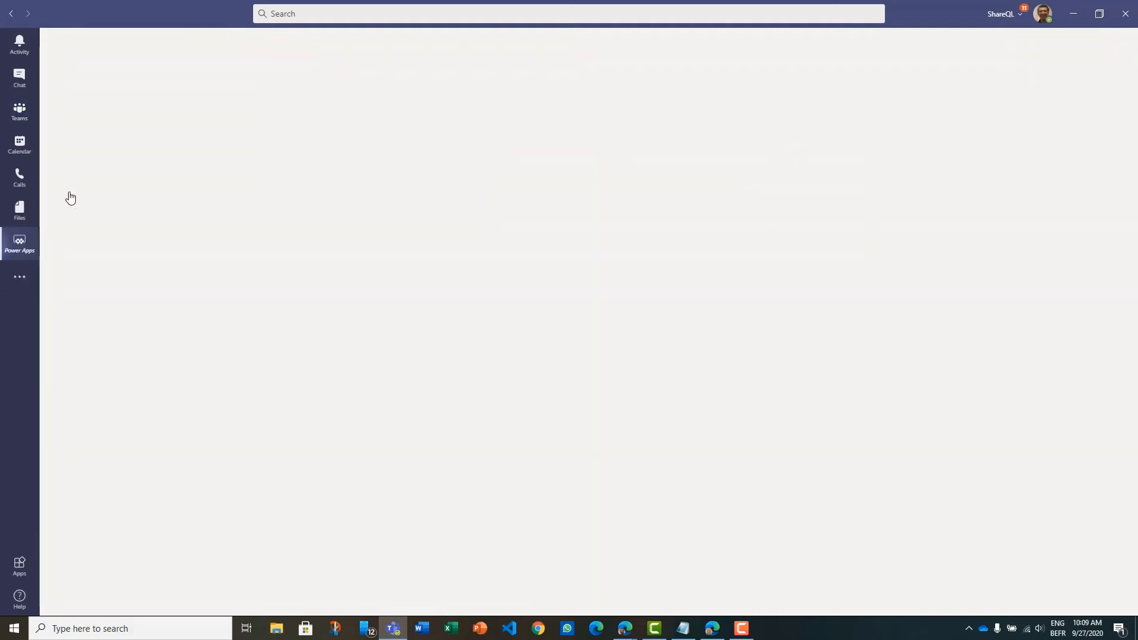
right_click(20, 249)
click(59, 244)
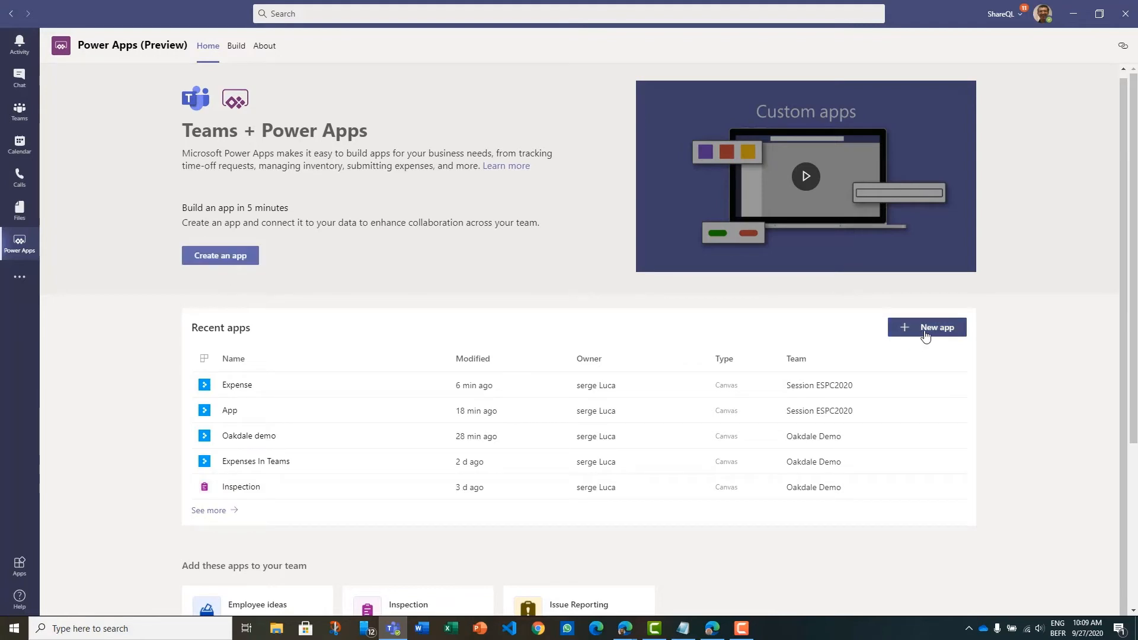
Create a new app in the Demo Oakdale ESPC 2020 team.
click(226, 259)
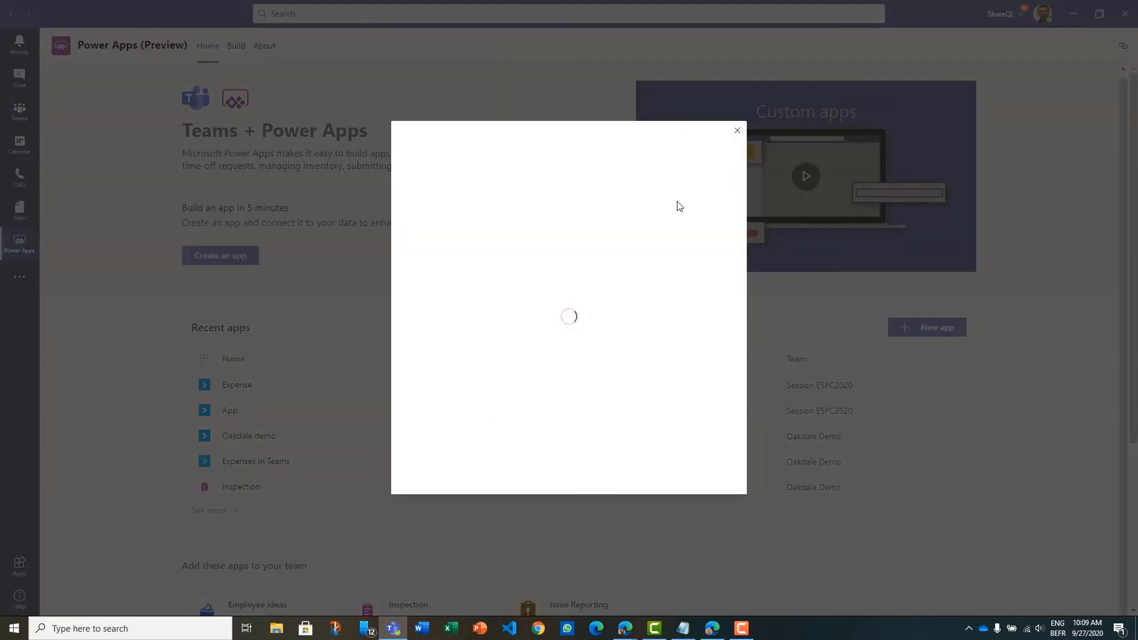
click(718, 227)
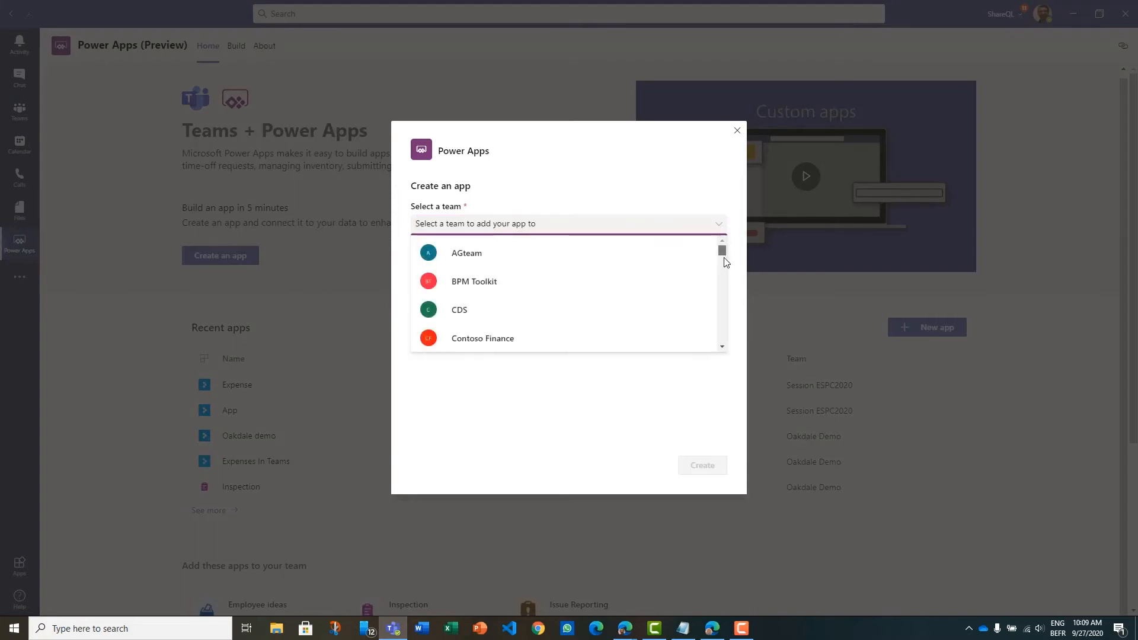
scroll(724, 257, down, 3)
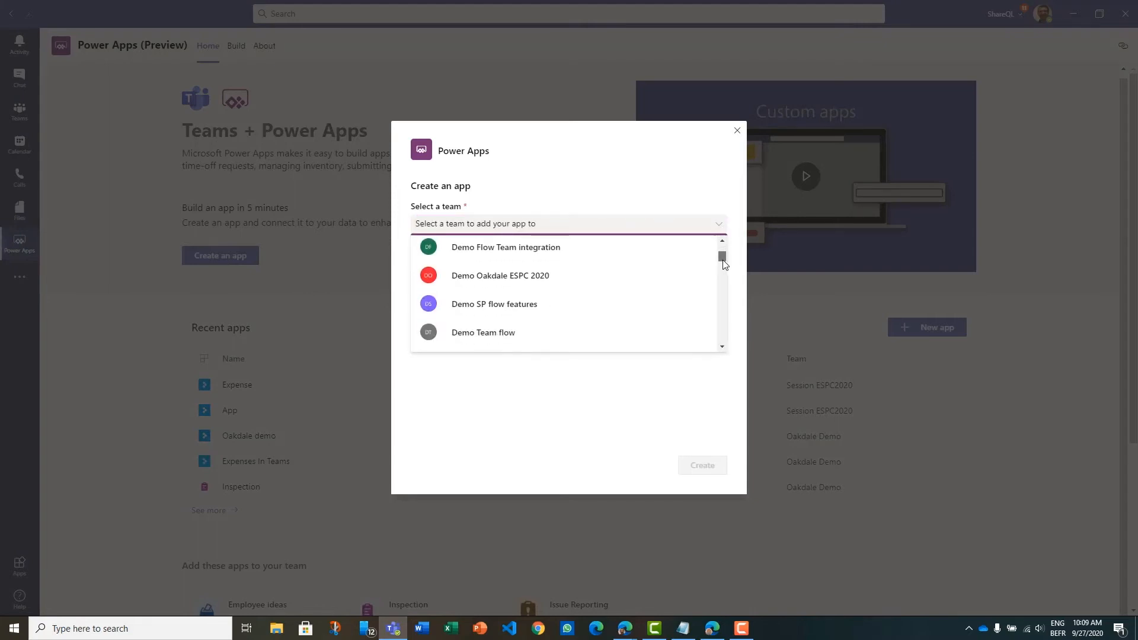
click(470, 277)
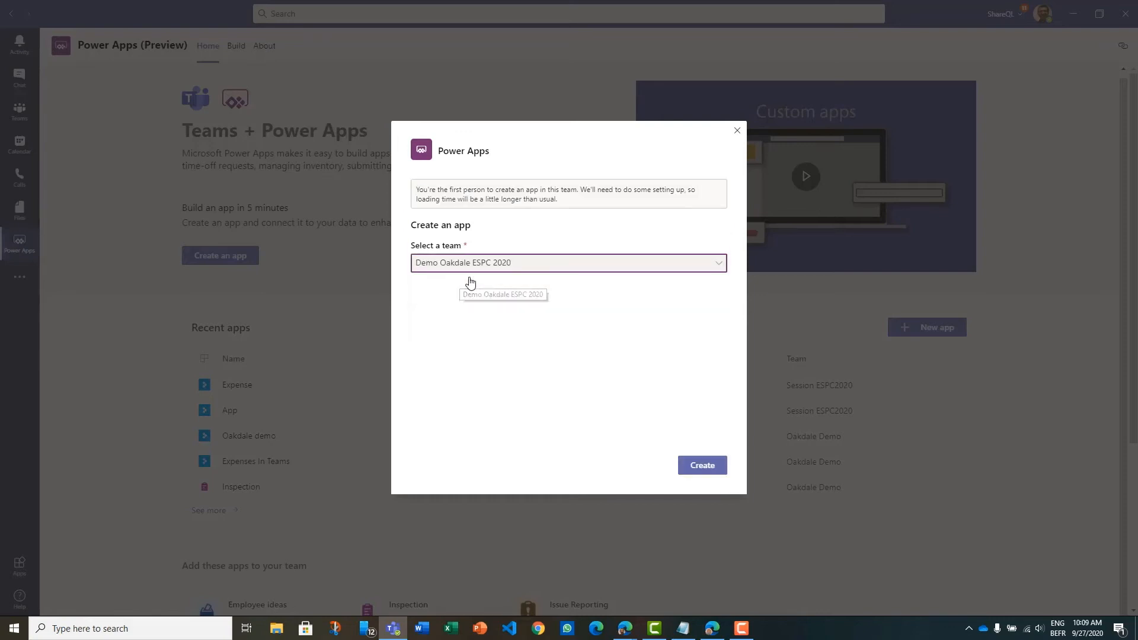
click(702, 466)
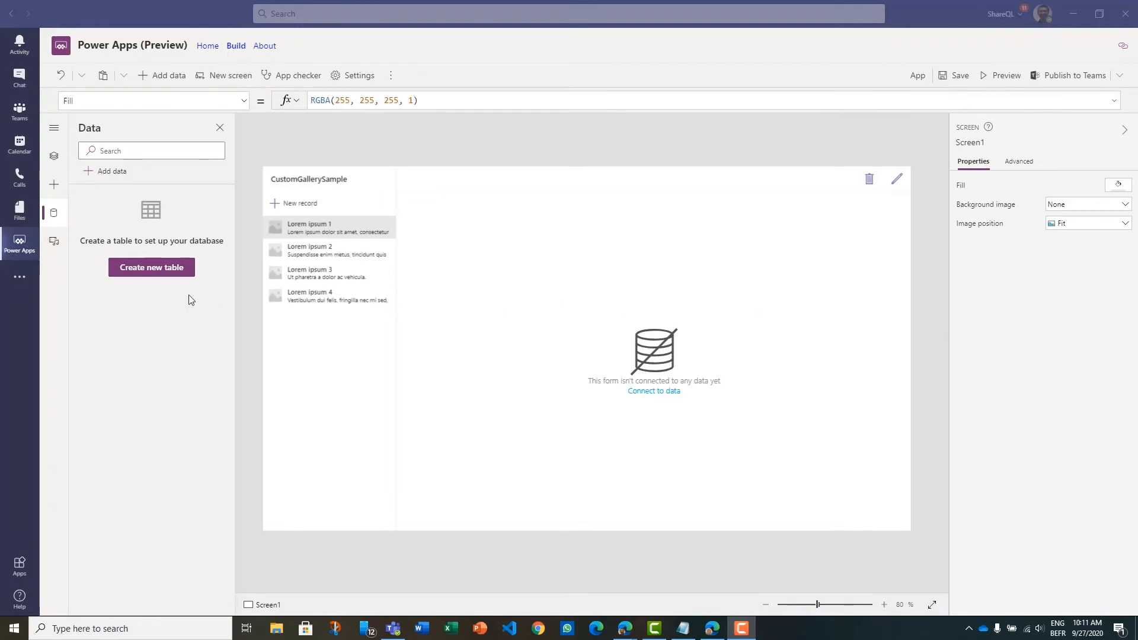
Create a new table named Expenses, with Expenses as its plural table name.
click(141, 270)
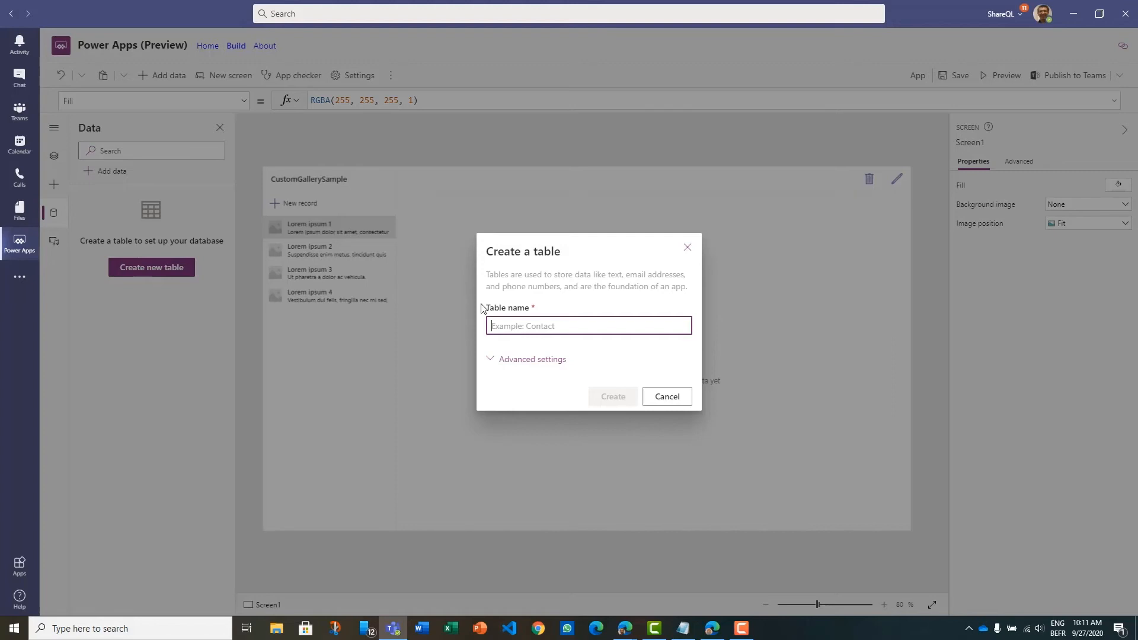
text(Expens)
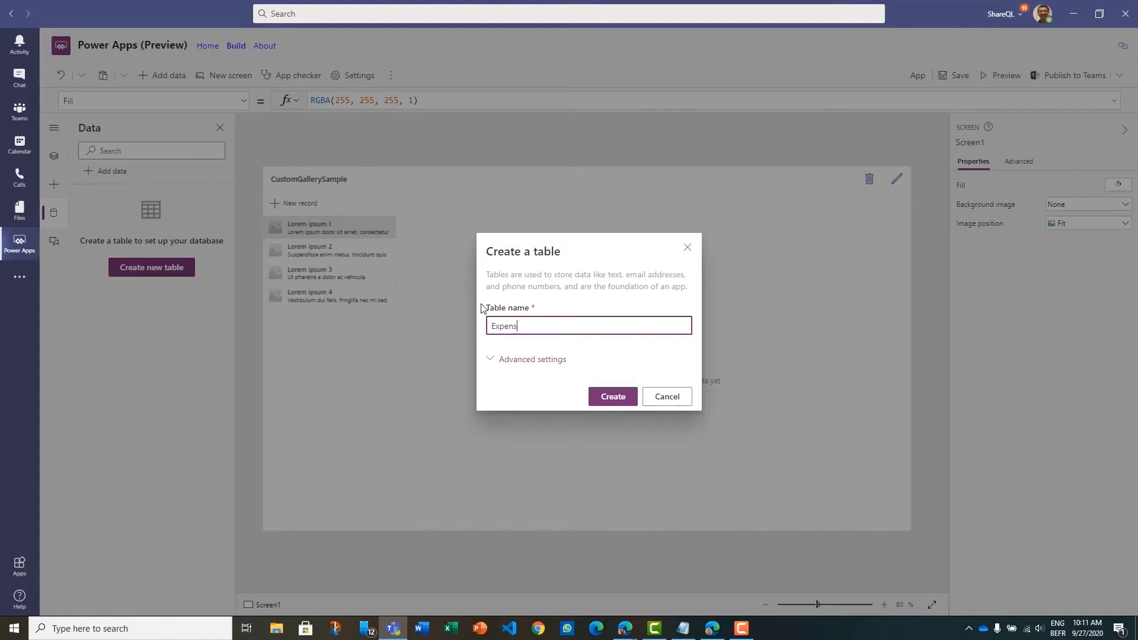
text(es)
click(501, 359)
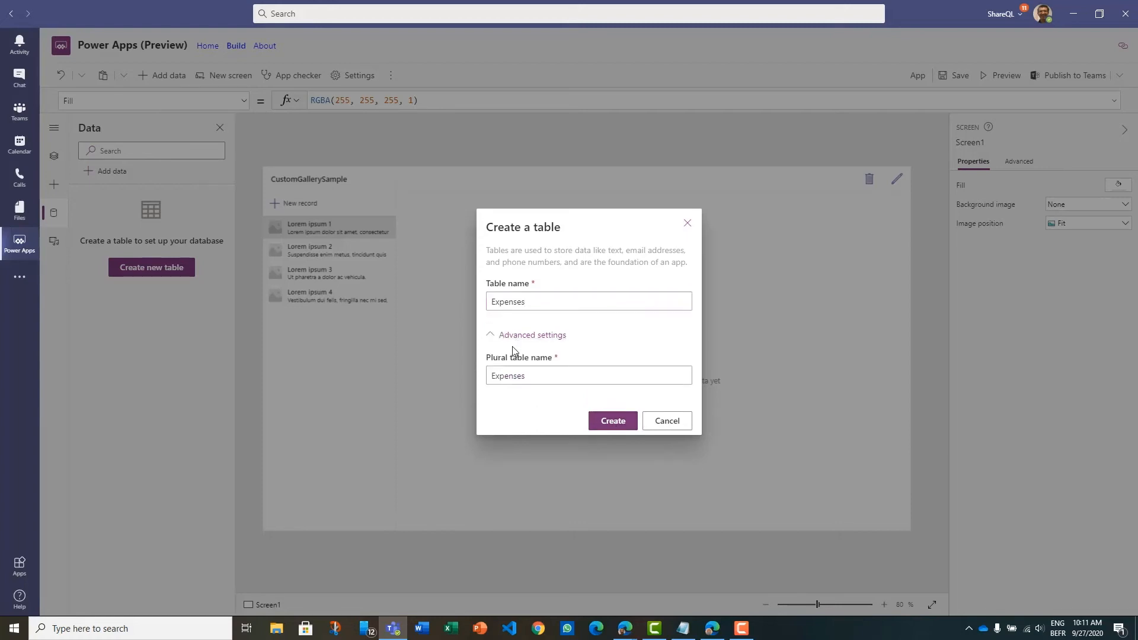
click(615, 419)
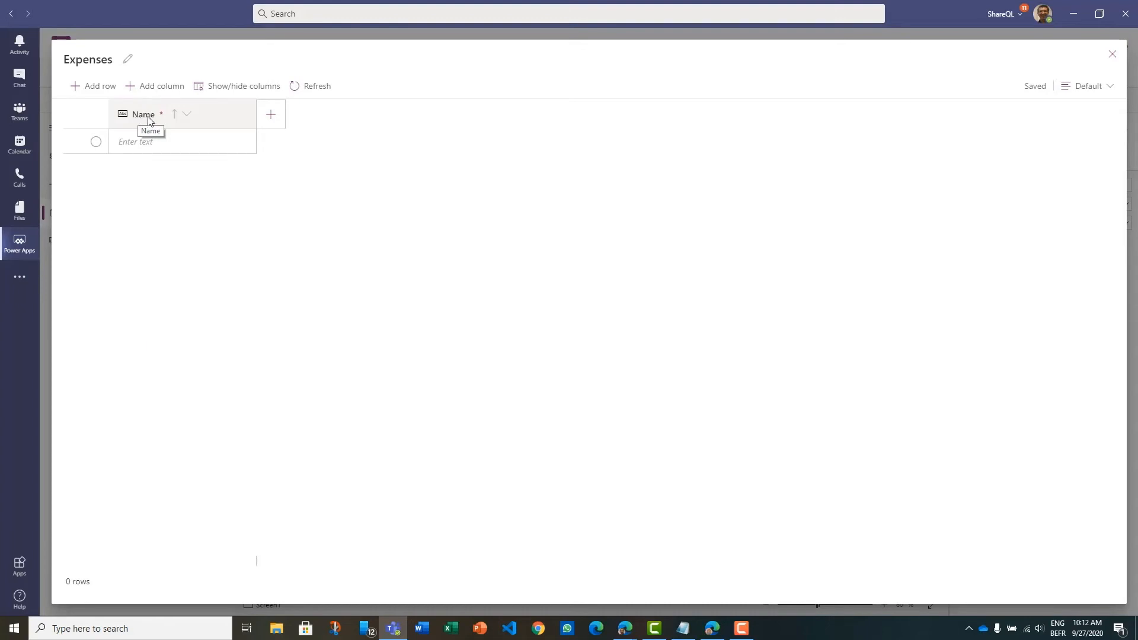
Add a Text column named Description to the Expenses table.
click(273, 122)
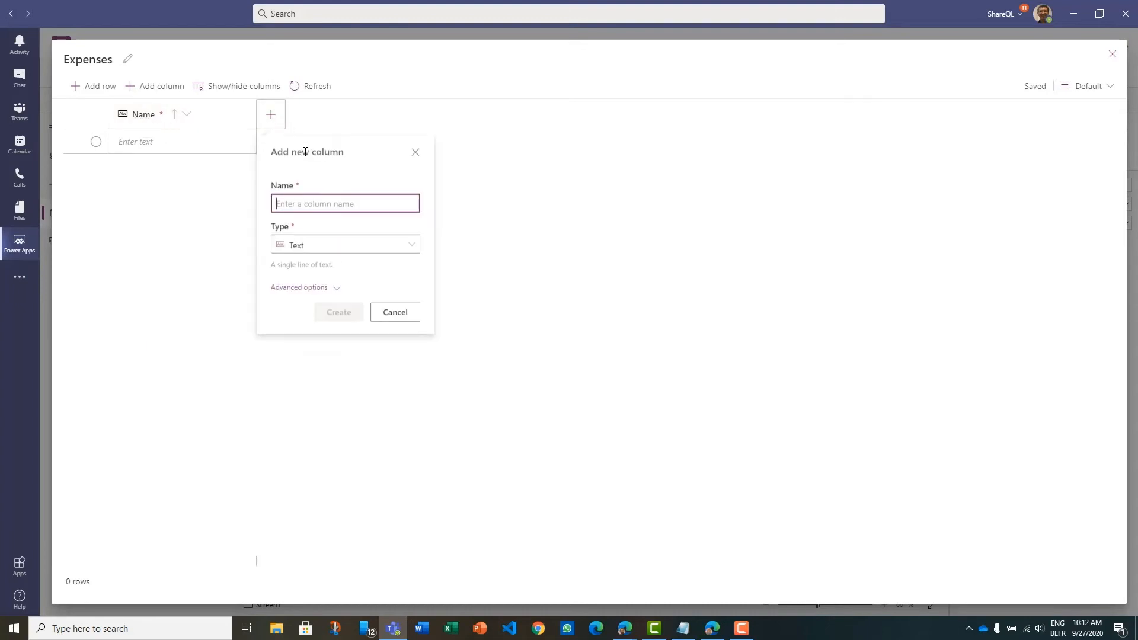
text(Description)
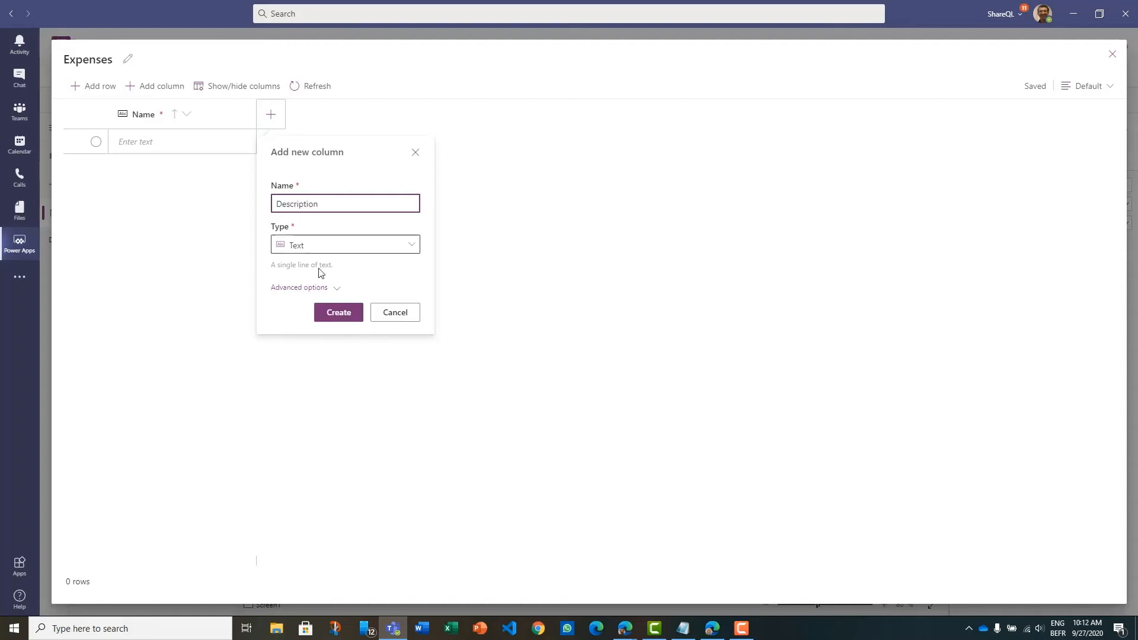
click(350, 316)
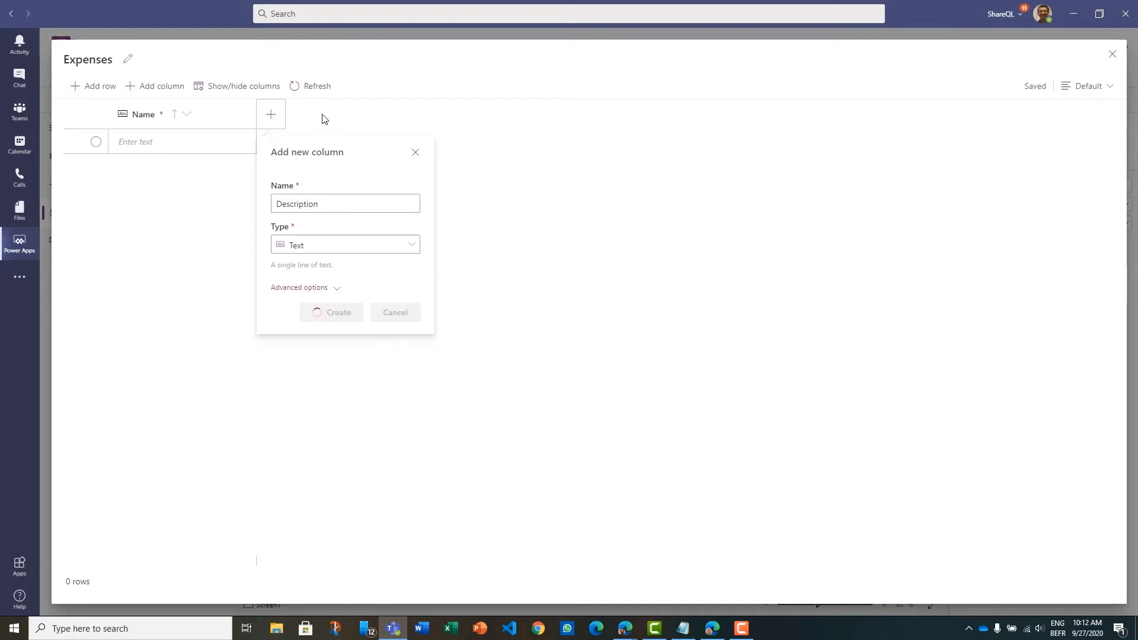
Add a Decimal column named Amount to the Expenses table.
click(419, 114)
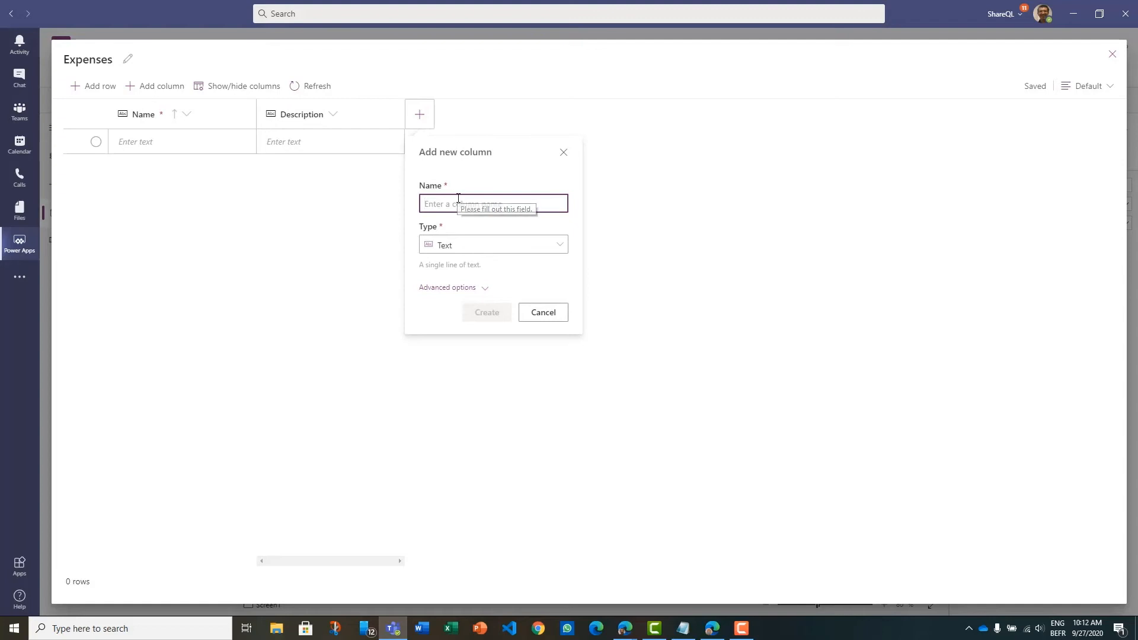
text(Amount)
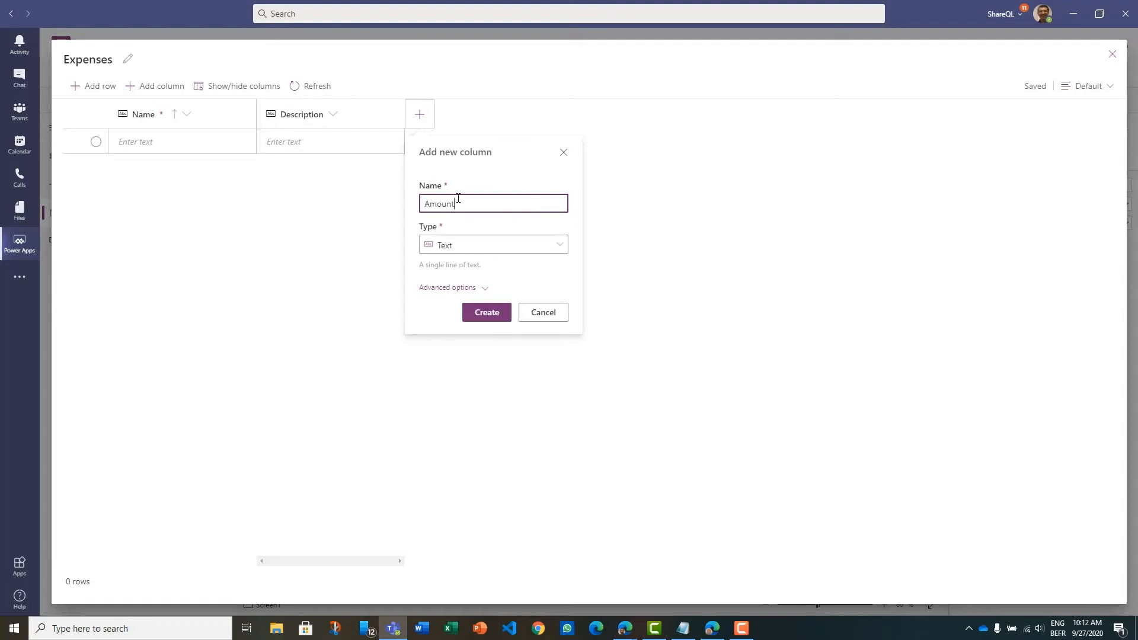
click(556, 246)
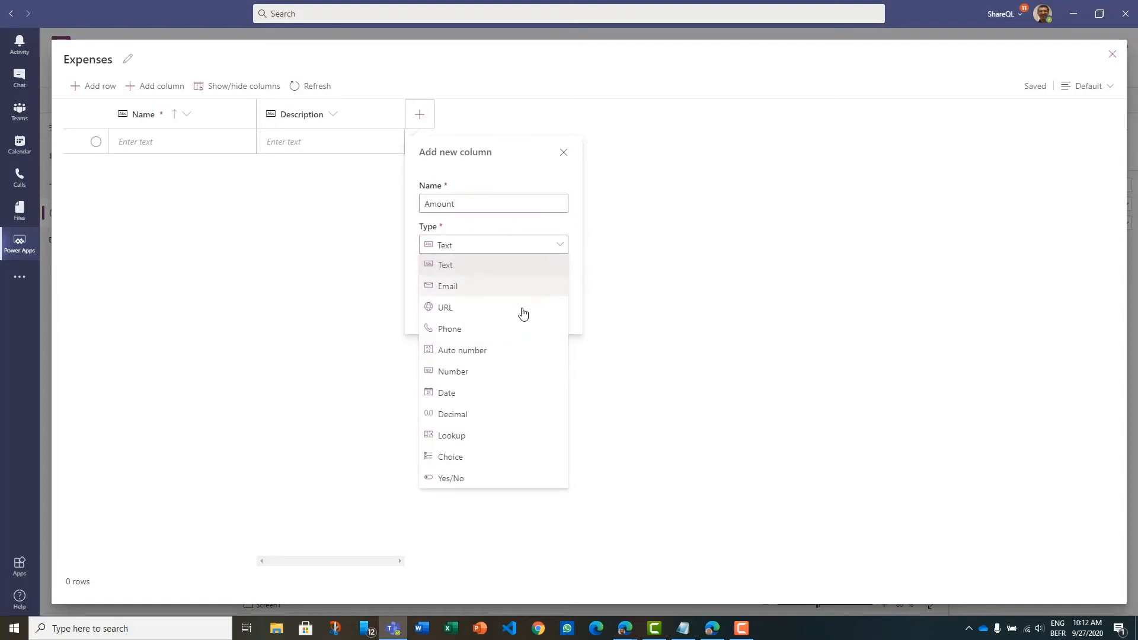
click(474, 420)
click(489, 315)
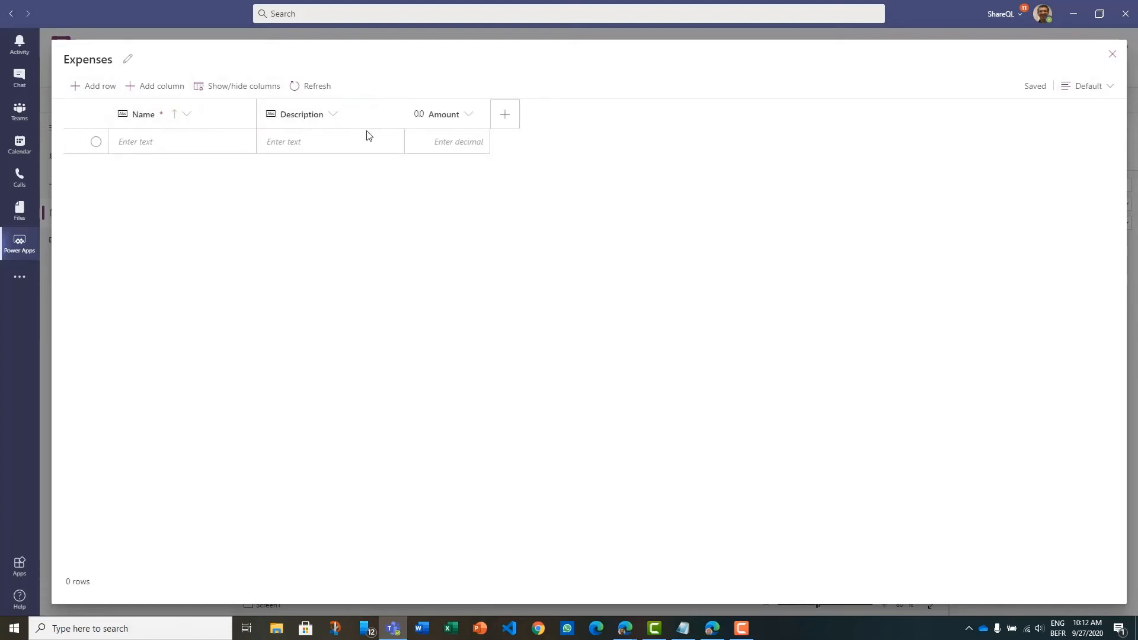
Add an Expenses row named "Travel to Taiwan" with description "Meet my wife" and amount 2000, and close the table editor.
click(97, 93)
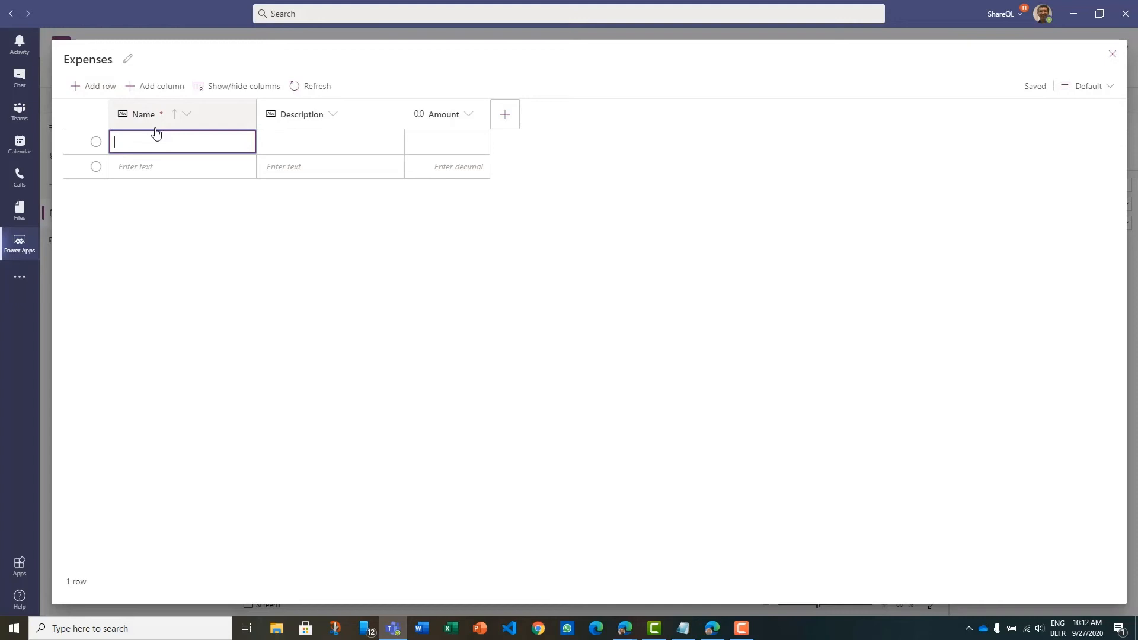
text(Travel to Taiwan)
key(Tab)
text(Meet my wife)
click(427, 143)
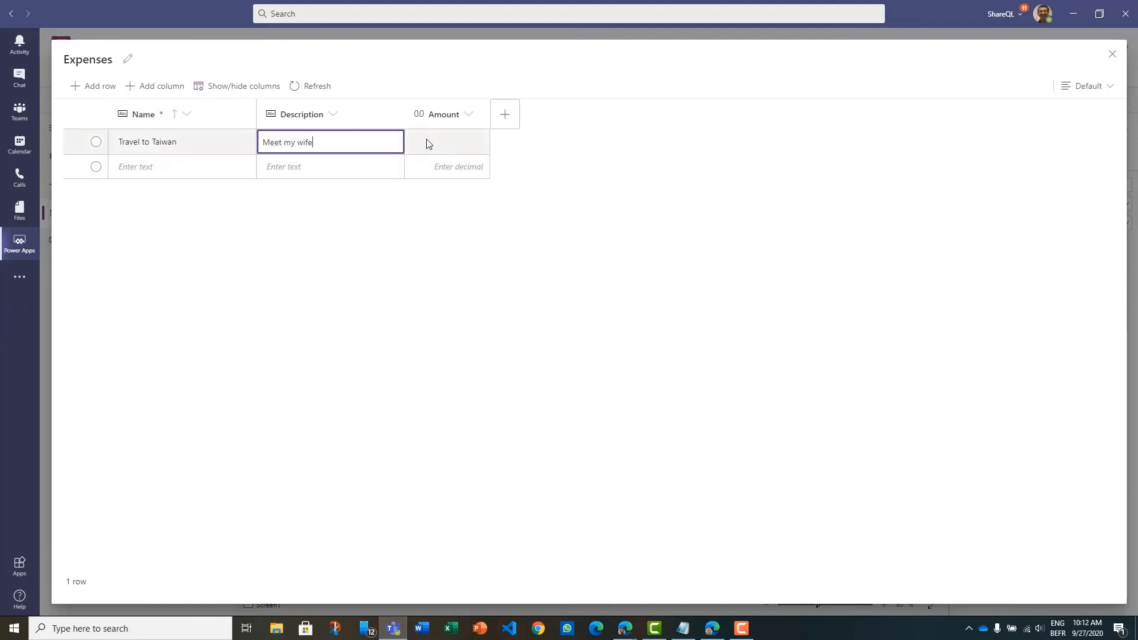
click(427, 142)
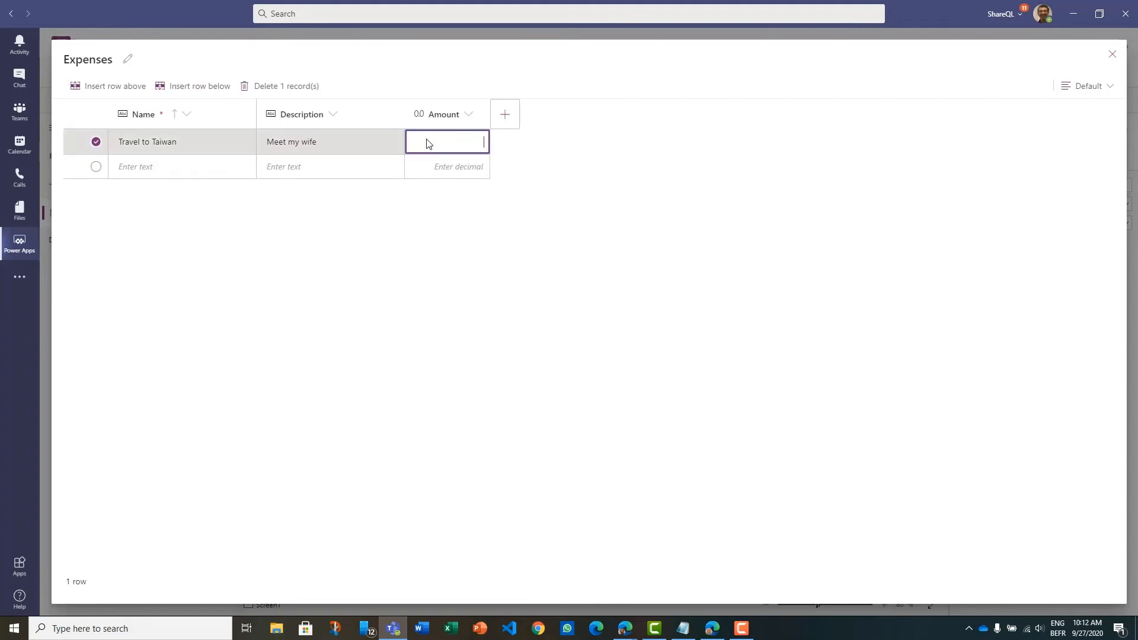
text(2000)
key(Return)
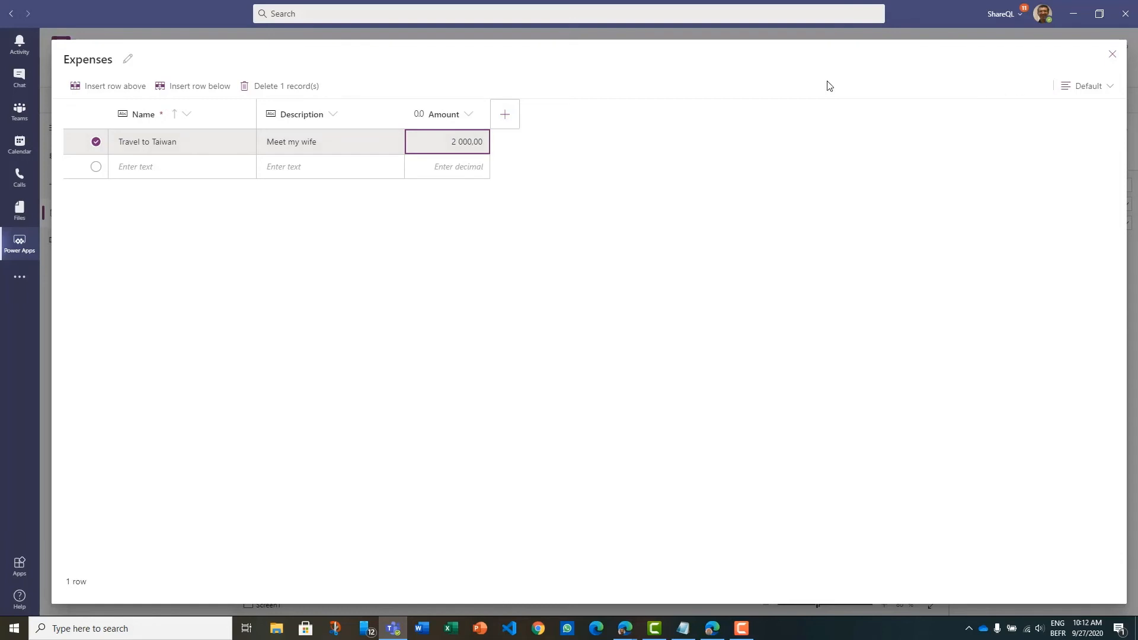
click(1113, 56)
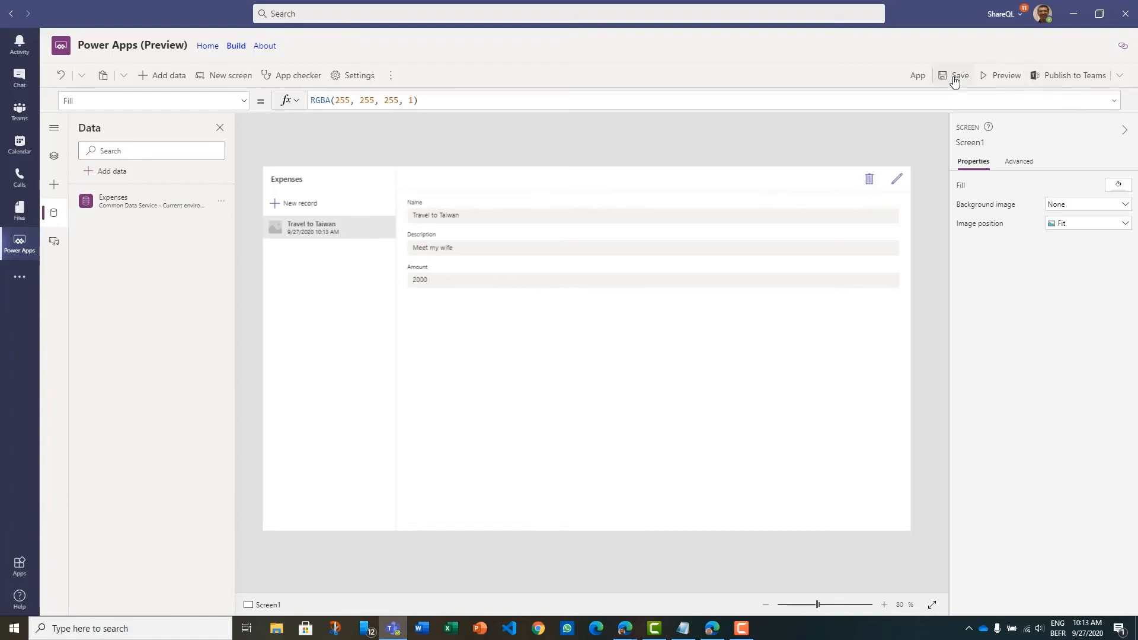
Preview the app and start a new expense record named "Travel to Tokyo".
click(998, 78)
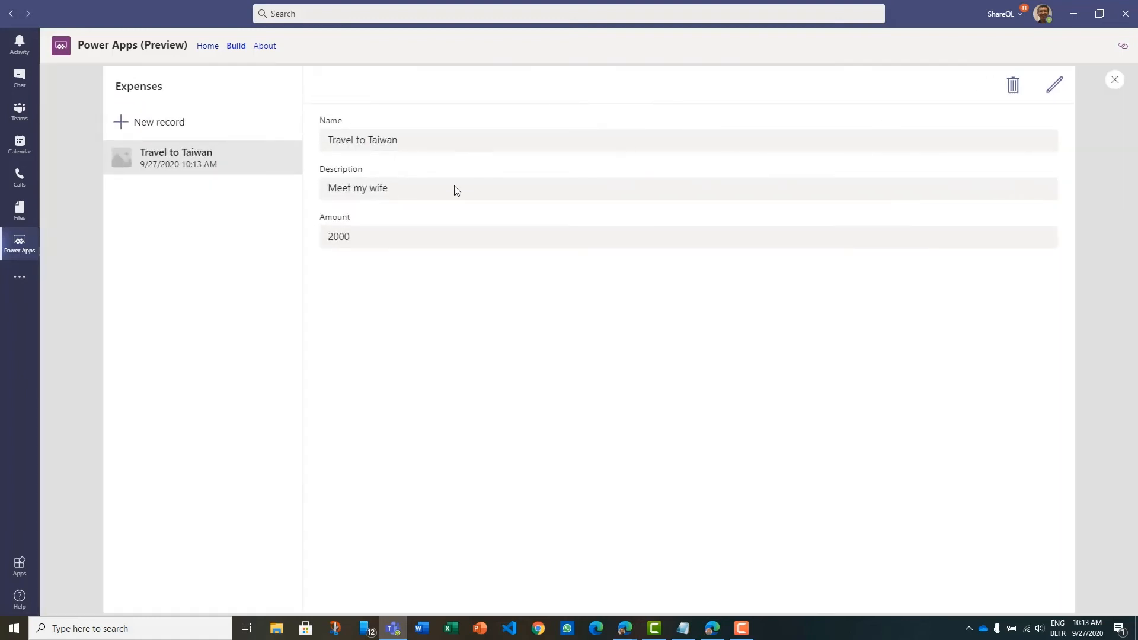
click(163, 127)
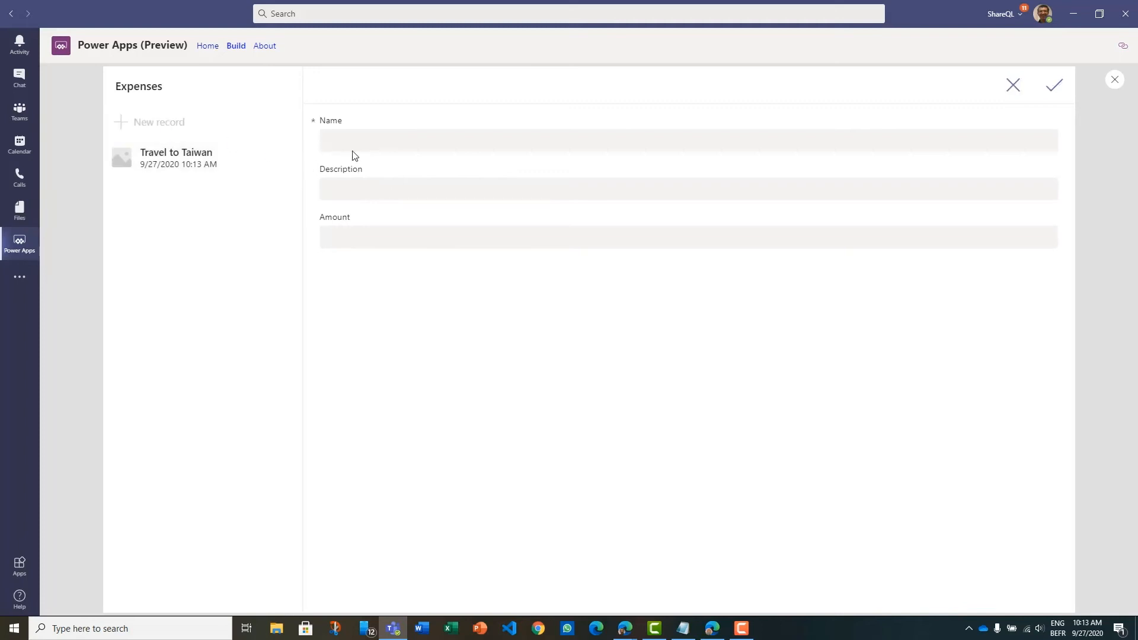
click(389, 140)
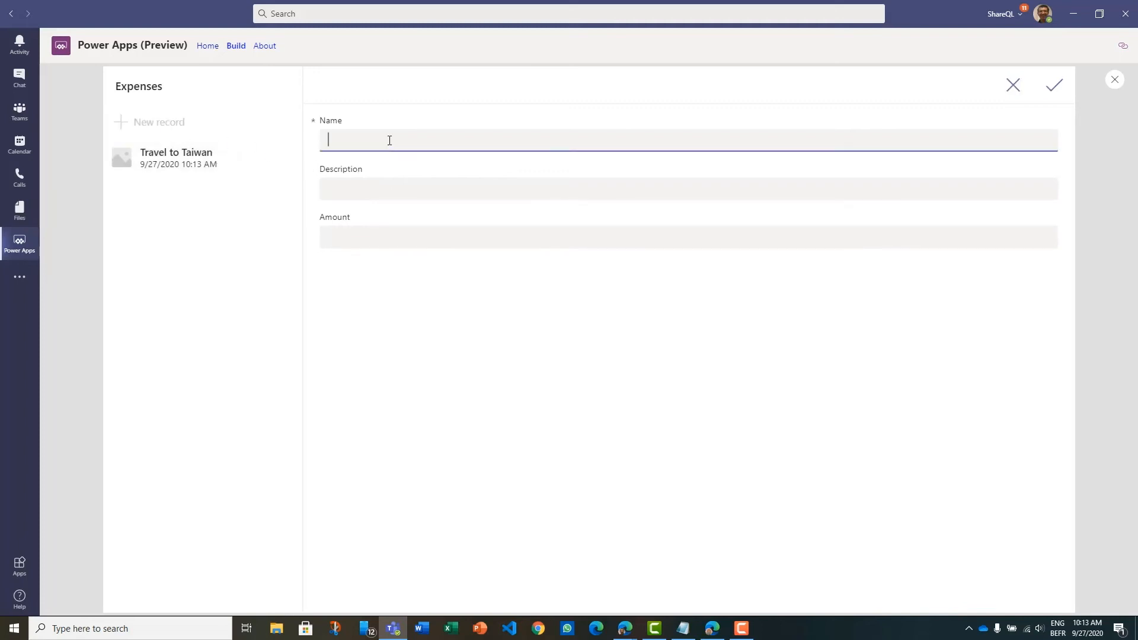
text(Travel to Tokyo)
key(Tab)
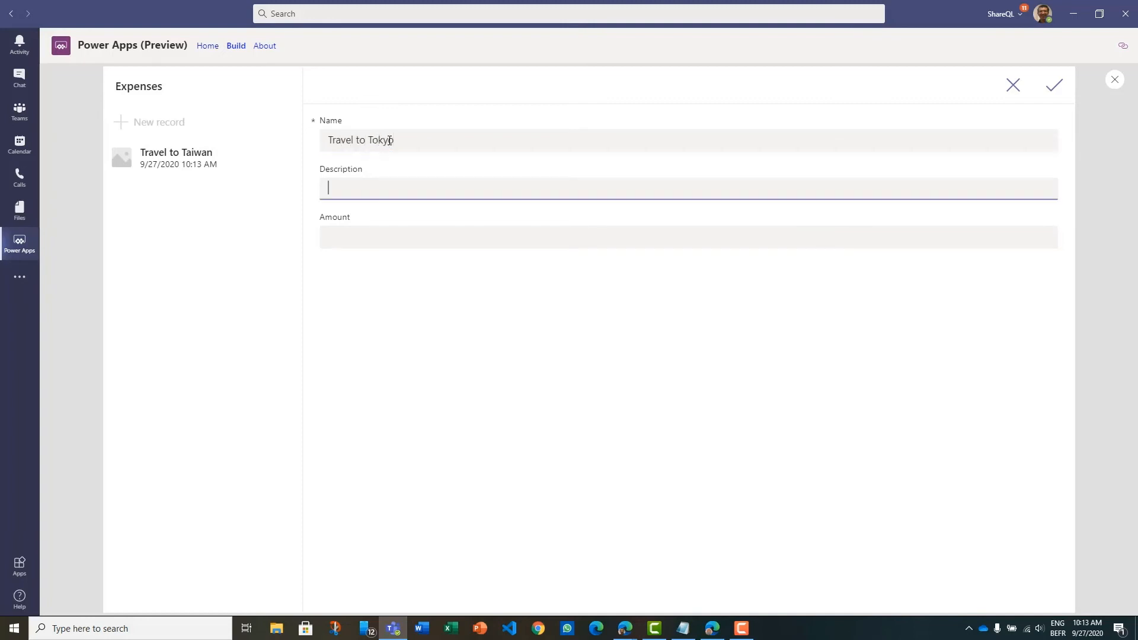
Save the new record with description "Meet of-ur new CEO" and amount 3000, and exit the preview.
text(Meet)
text(of-ur new CE)
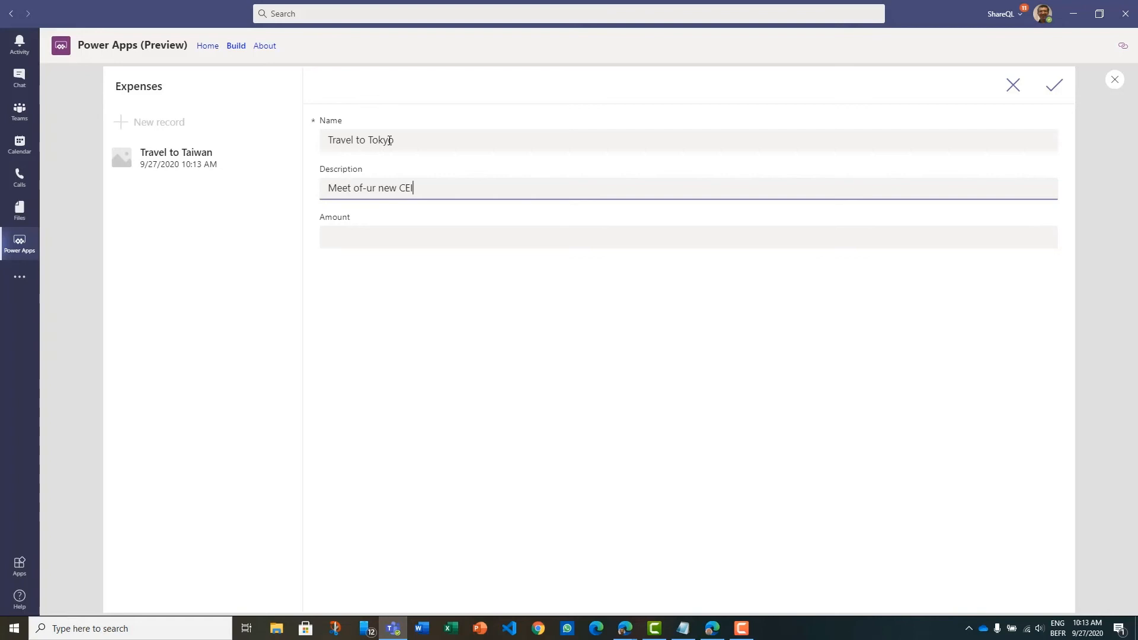
text(O)
key(Tab)
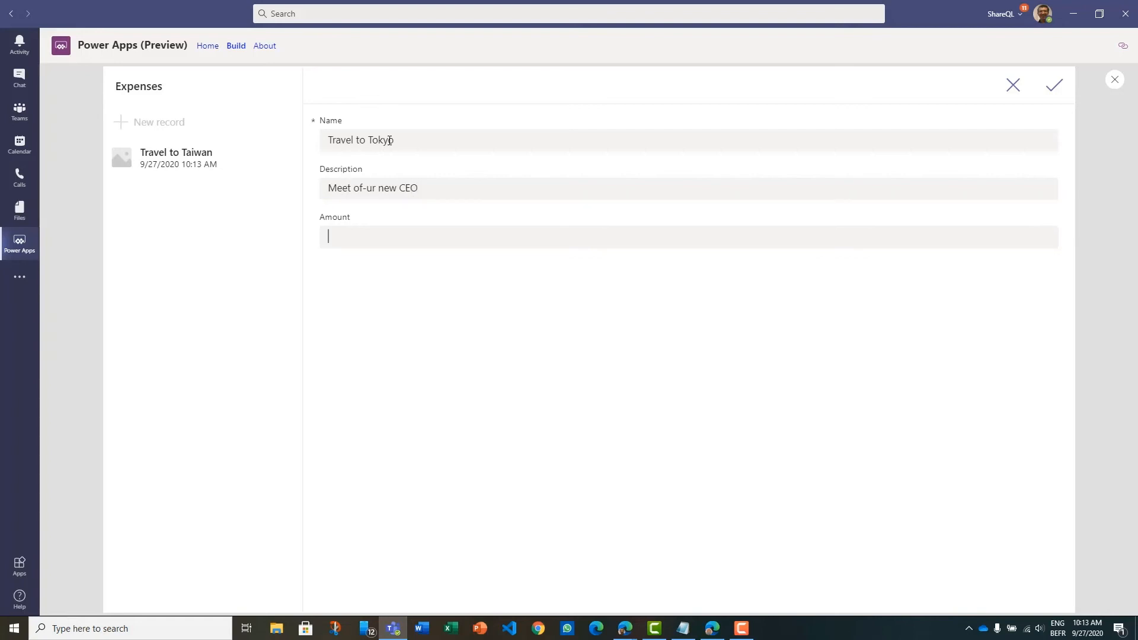
text(30000)
key(BackSpace)
click(1054, 86)
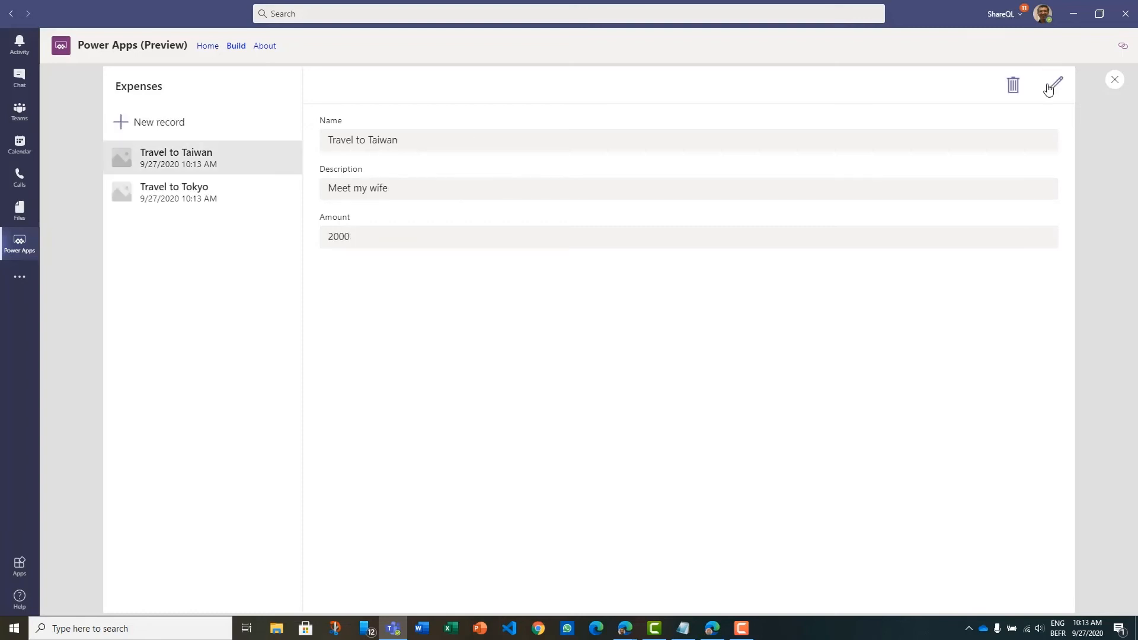
click(1114, 83)
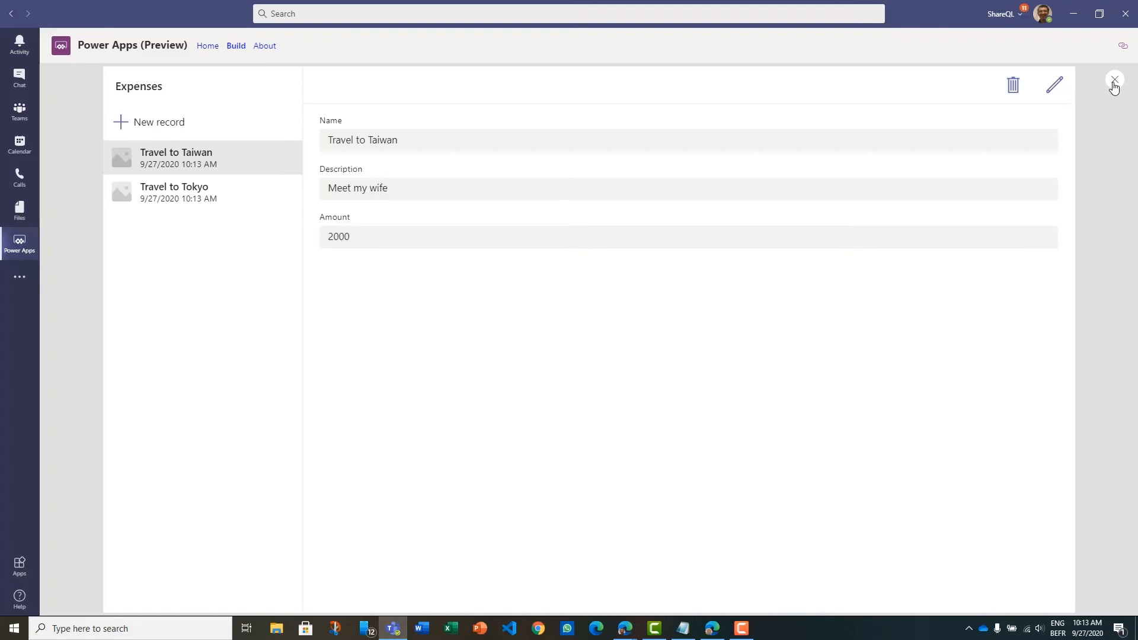
click(689, 382)
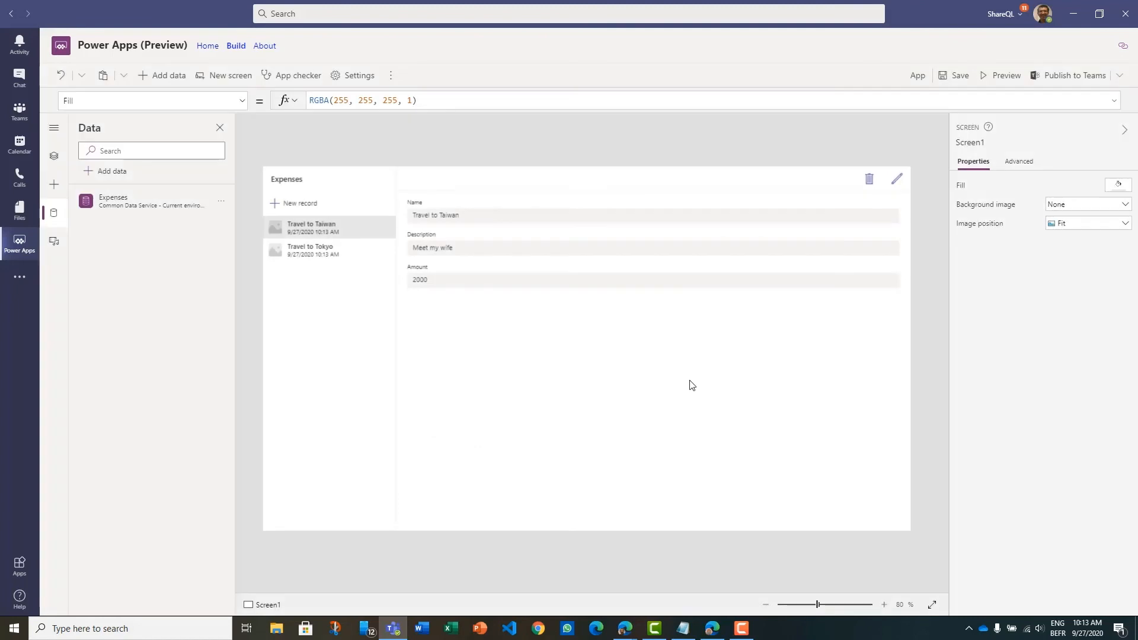
Create a second table named LineItems as a data source for the app.
click(157, 77)
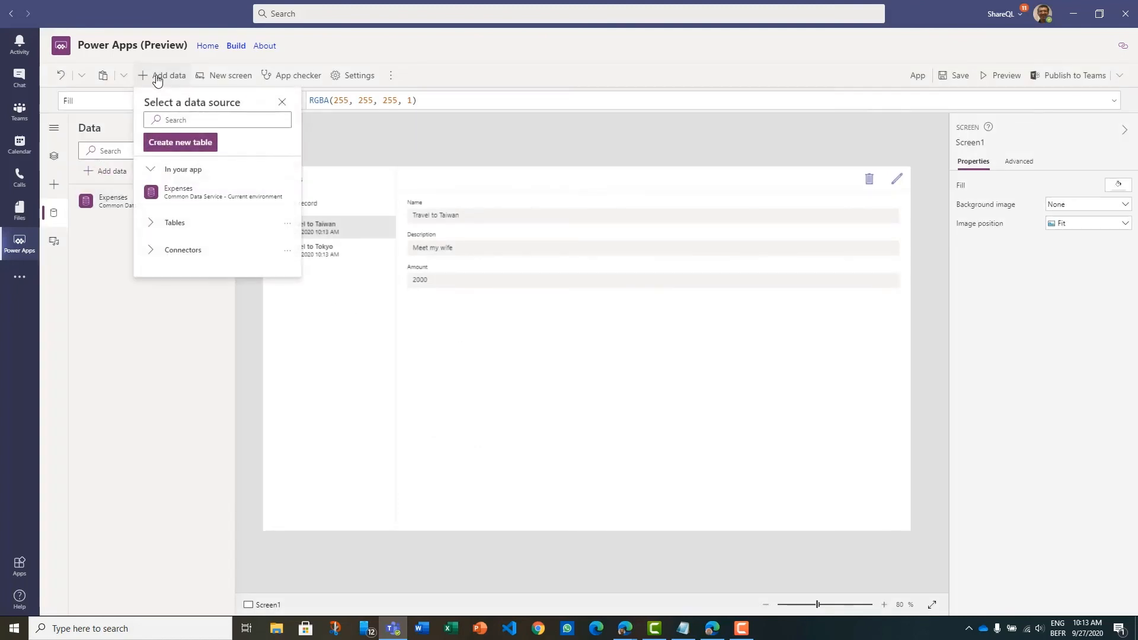
click(179, 143)
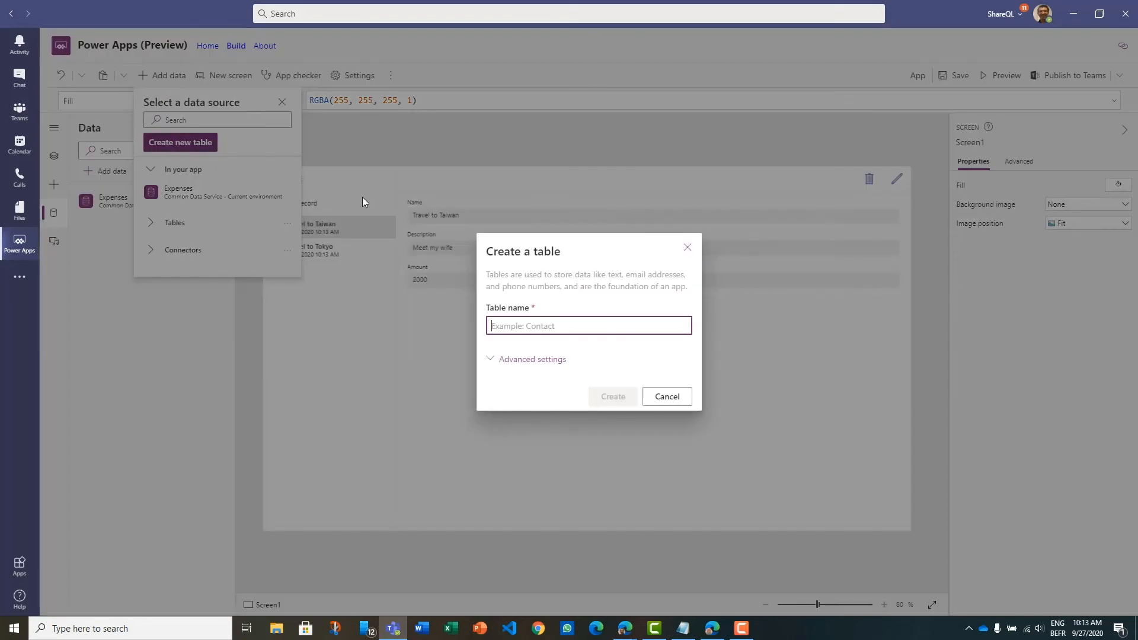
text(LineI)
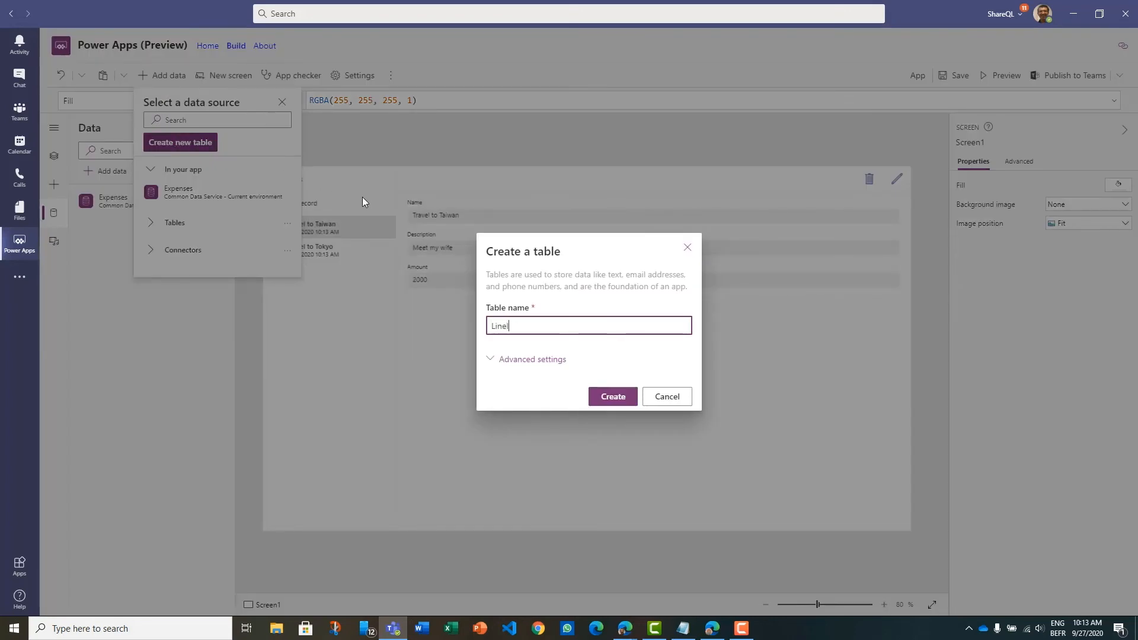
text(tems)
click(613, 398)
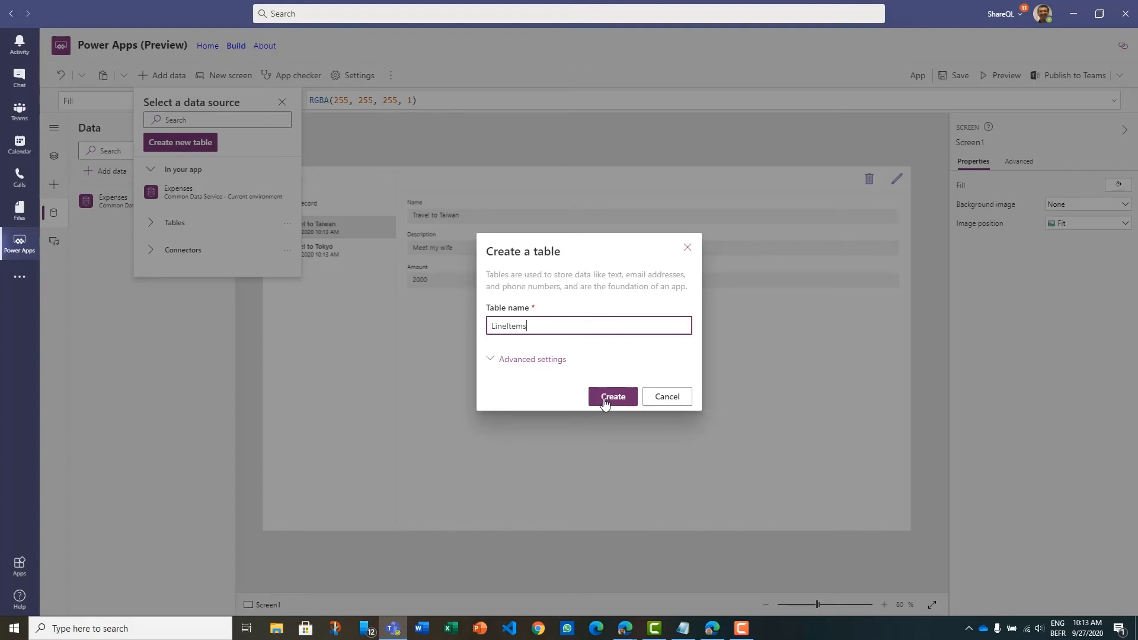
click(614, 399)
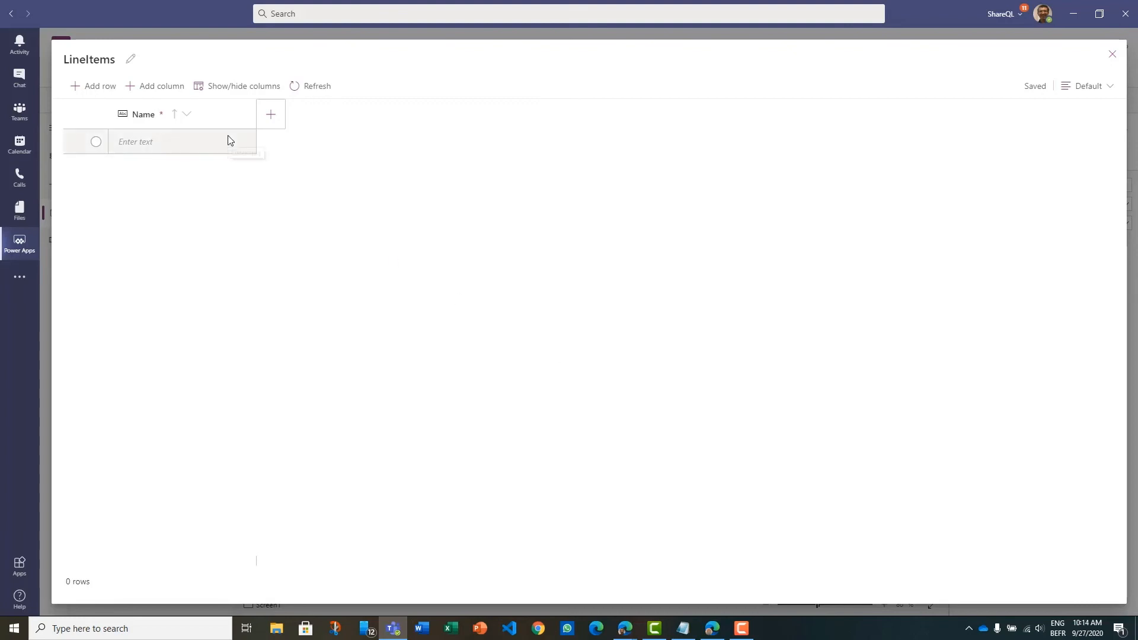
Add a Decimal column named Amount to the LineItems table.
click(271, 116)
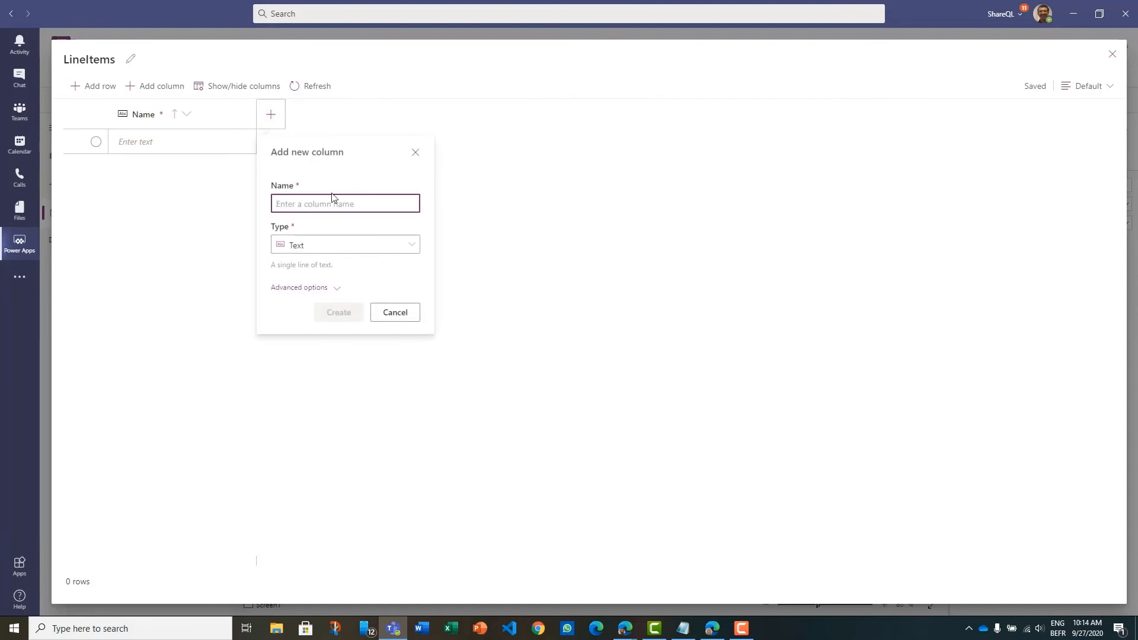
text(Amount)
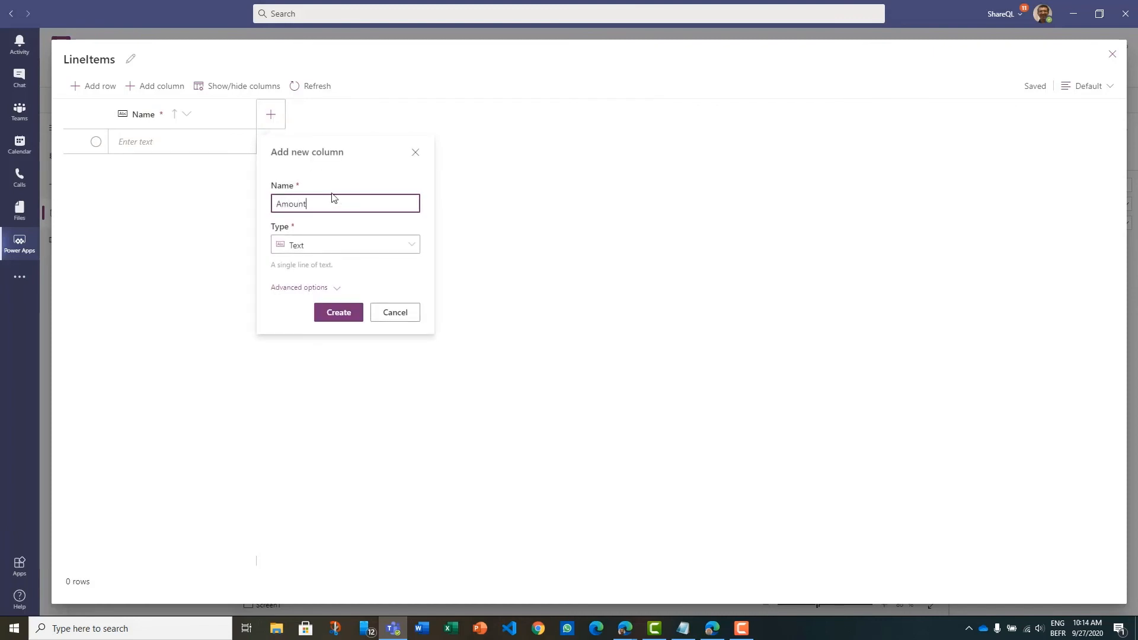
click(414, 246)
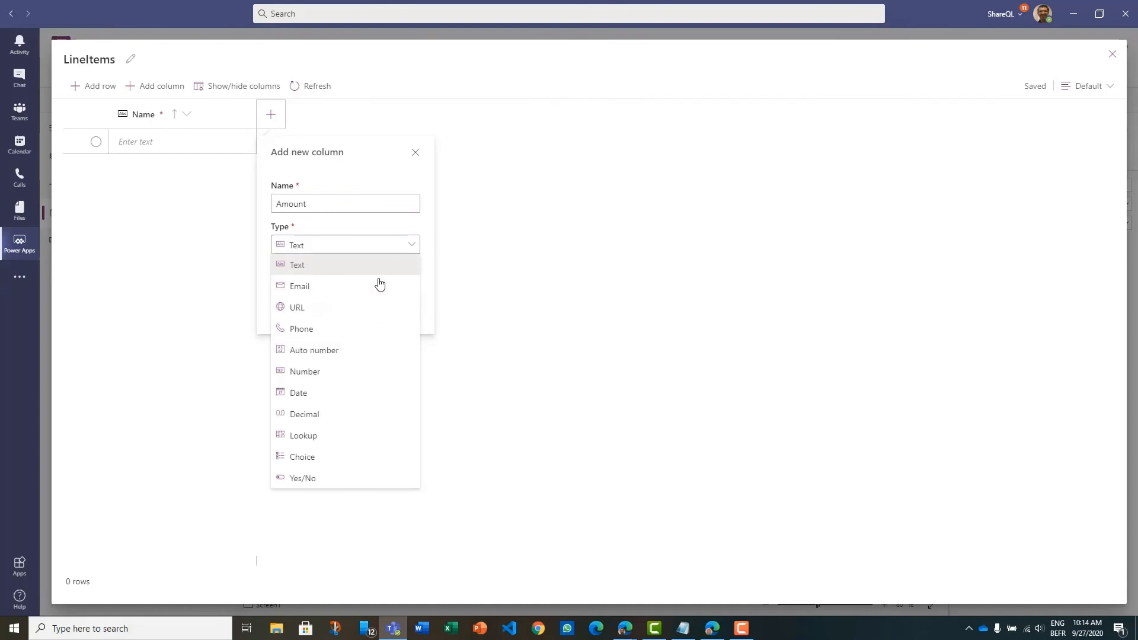
click(311, 419)
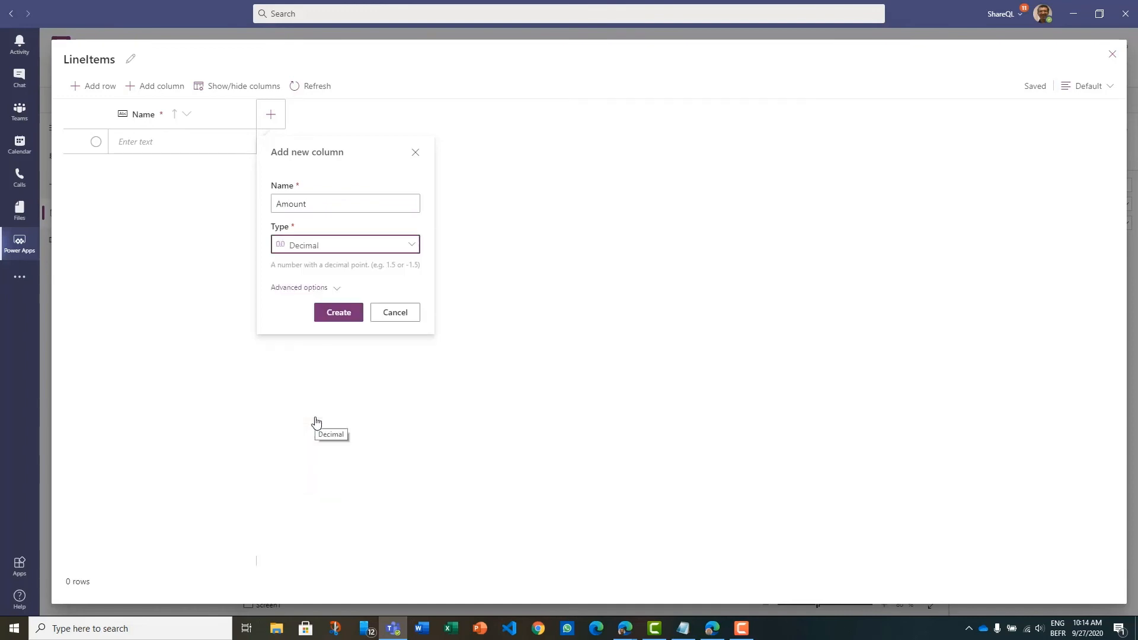
click(338, 314)
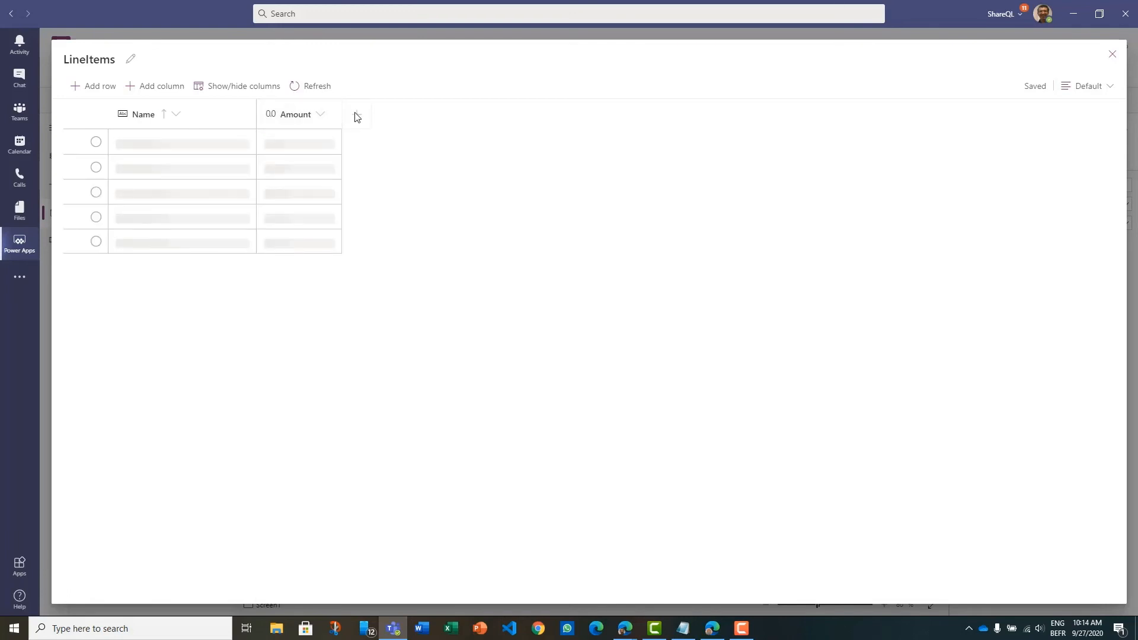
Add a Lookup column named ExpenseID to the LineItems table, with Expenses as its related table.
click(358, 115)
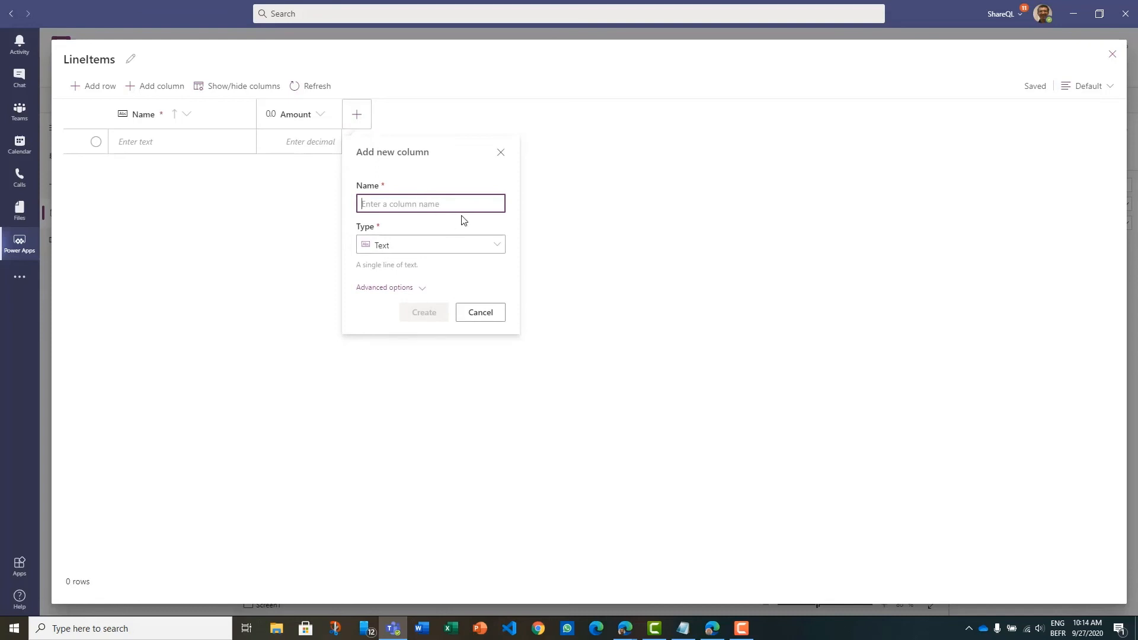
click(499, 248)
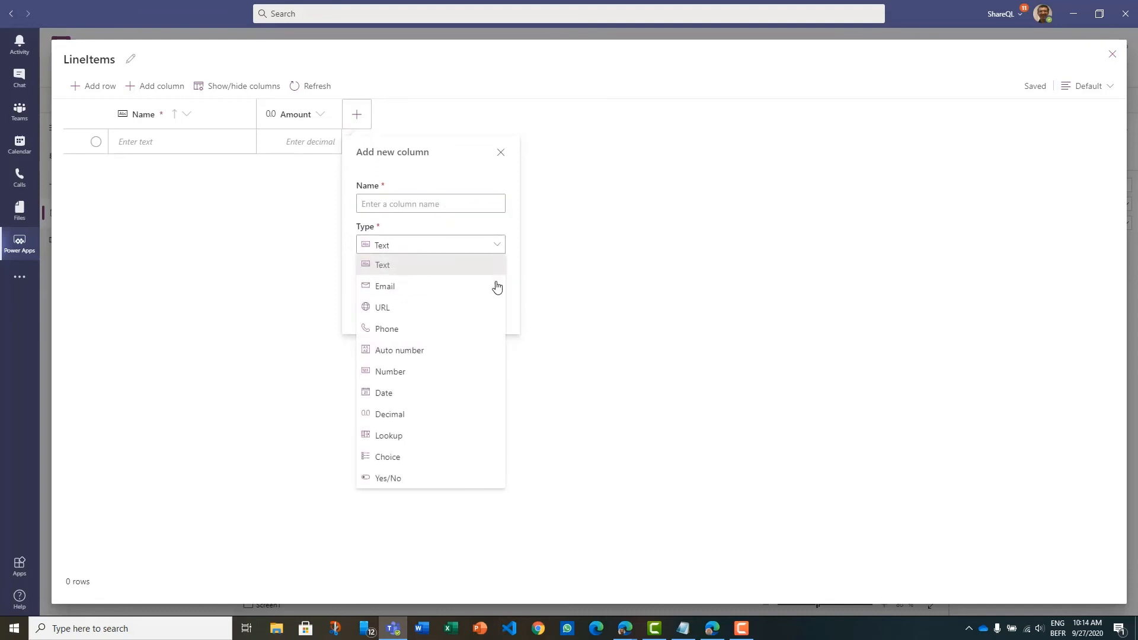
click(425, 436)
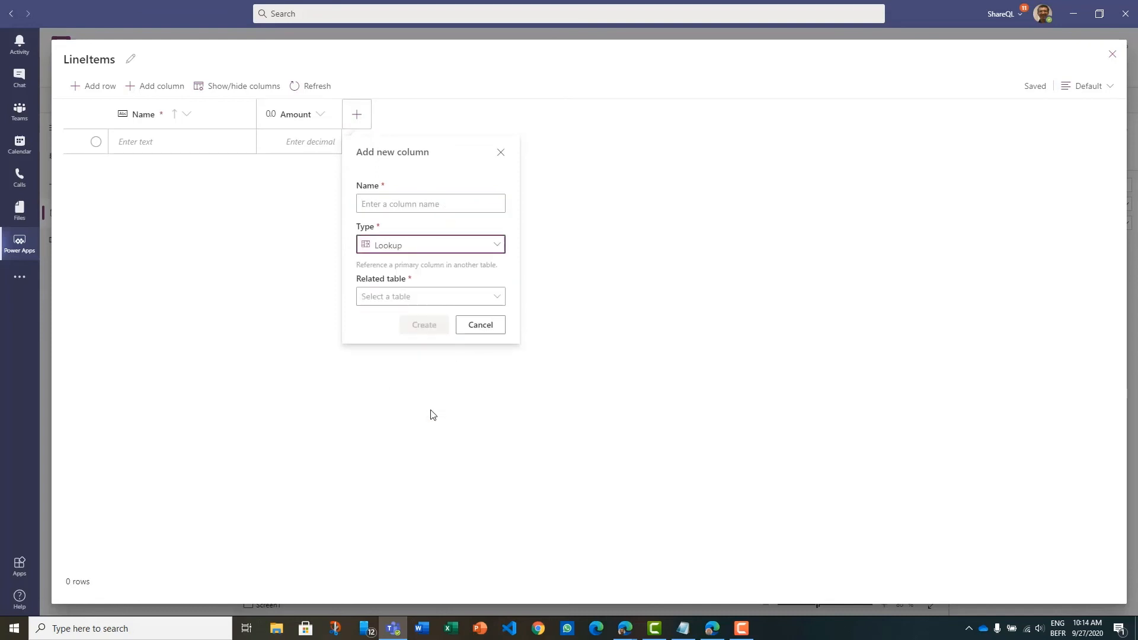
click(471, 204)
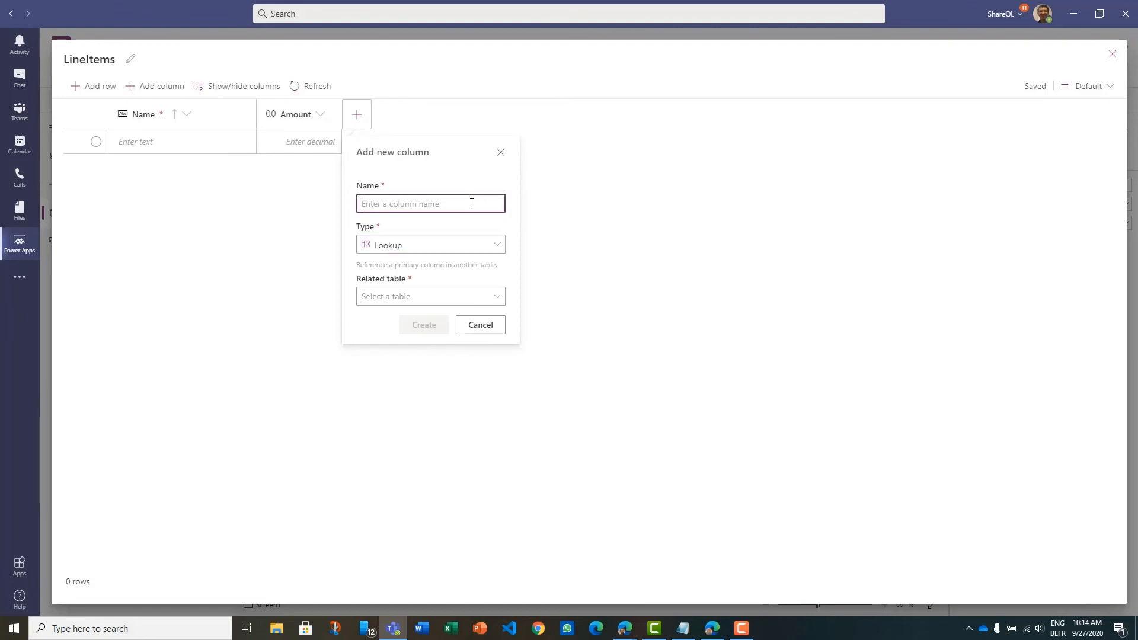
text(ExpenseID)
click(499, 299)
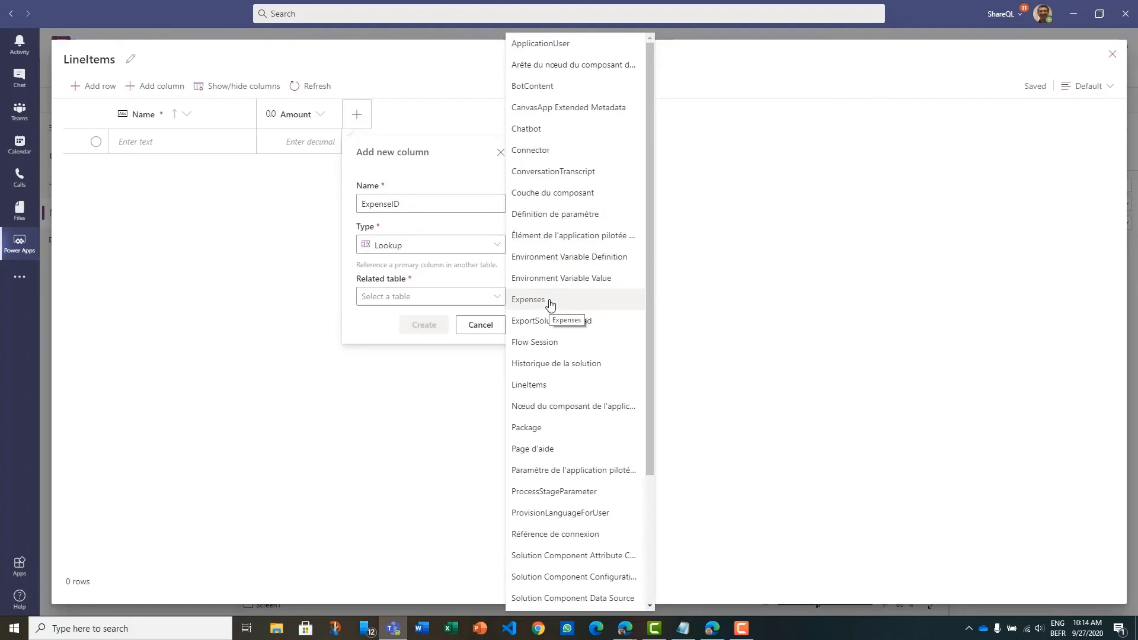
click(550, 302)
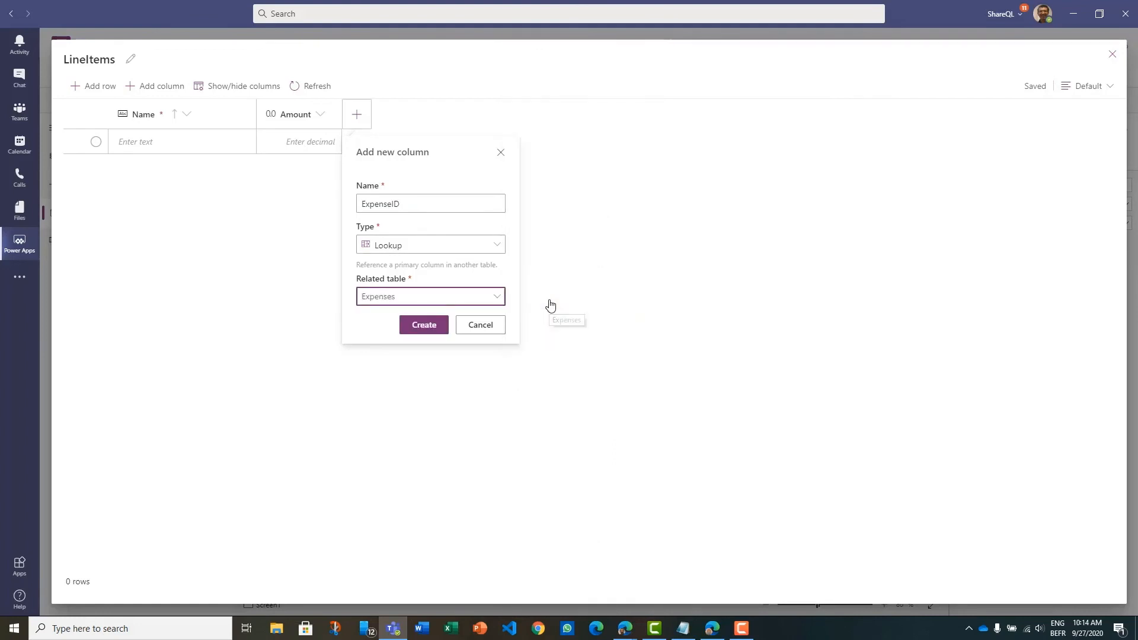
click(437, 331)
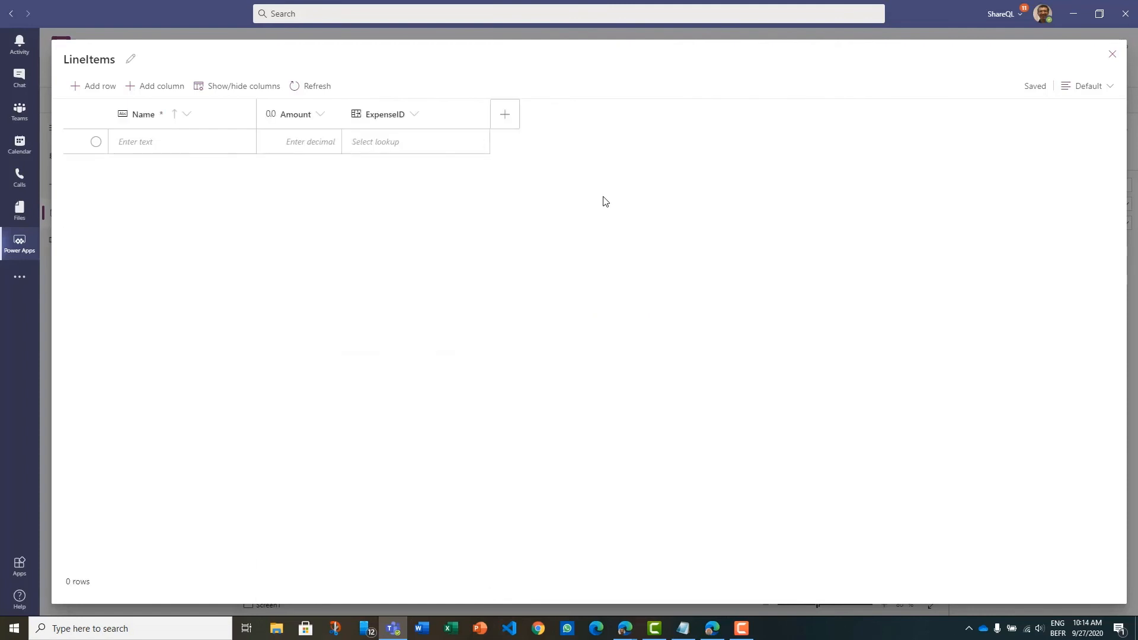
Close the LineItems table and the data source picker, and save the app.
click(1112, 55)
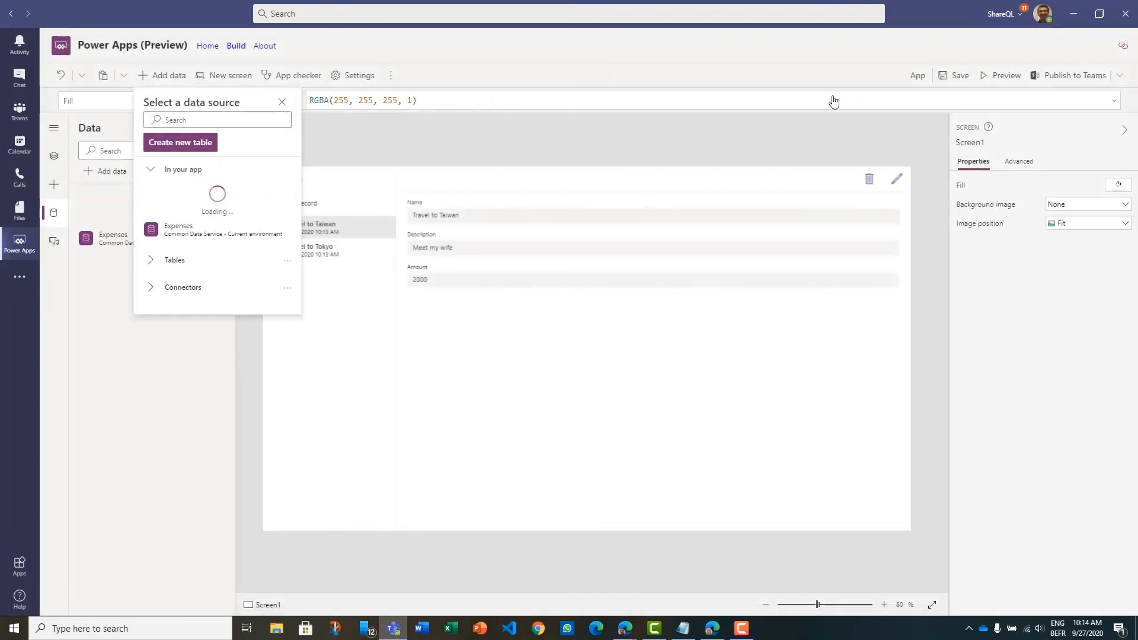
click(282, 103)
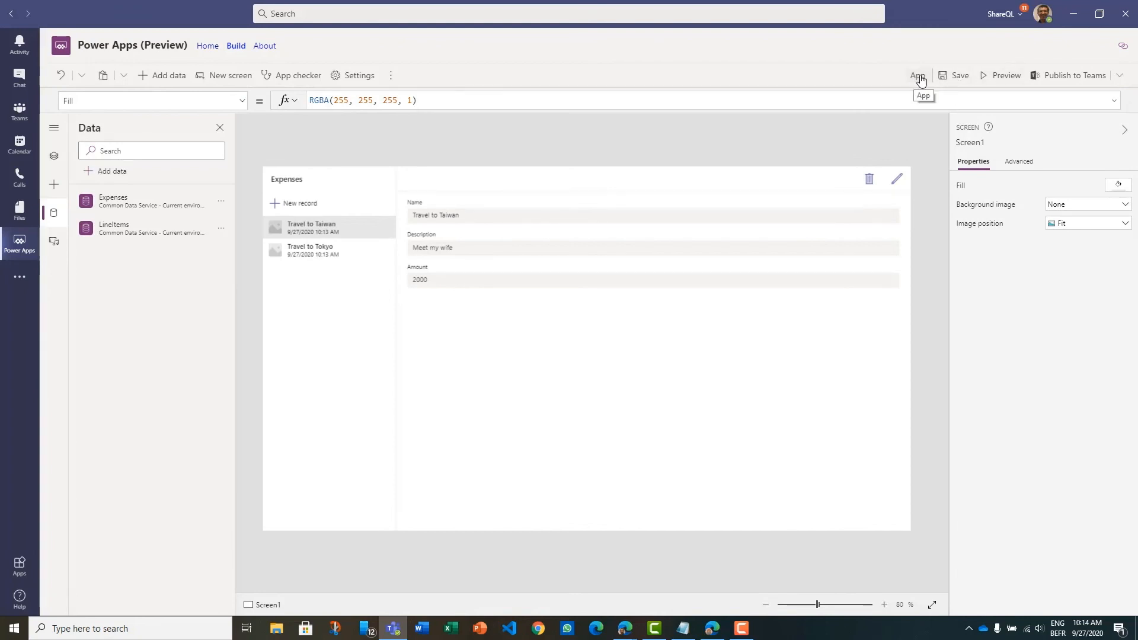
click(967, 76)
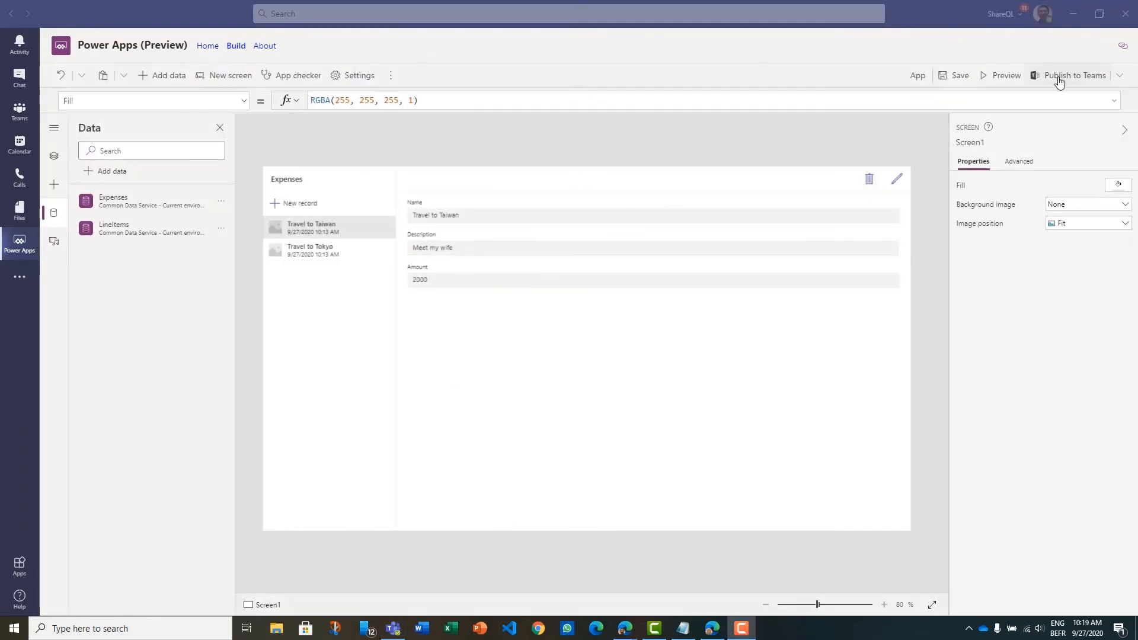
Publish the app to Teams, adding it as a tab in the General channel.
click(1059, 80)
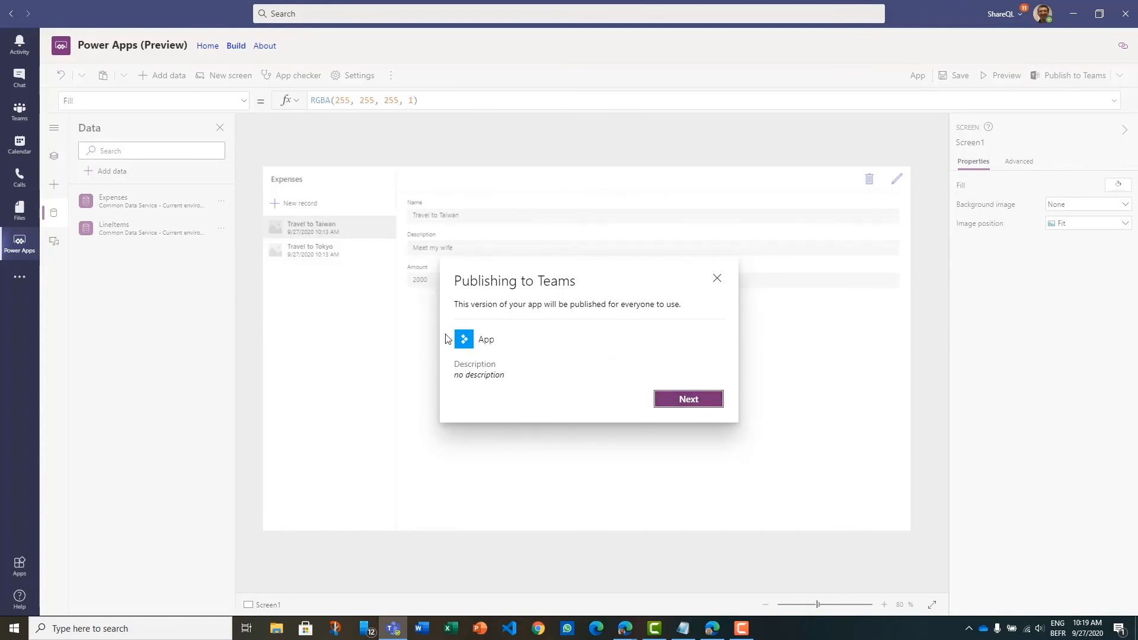
click(691, 401)
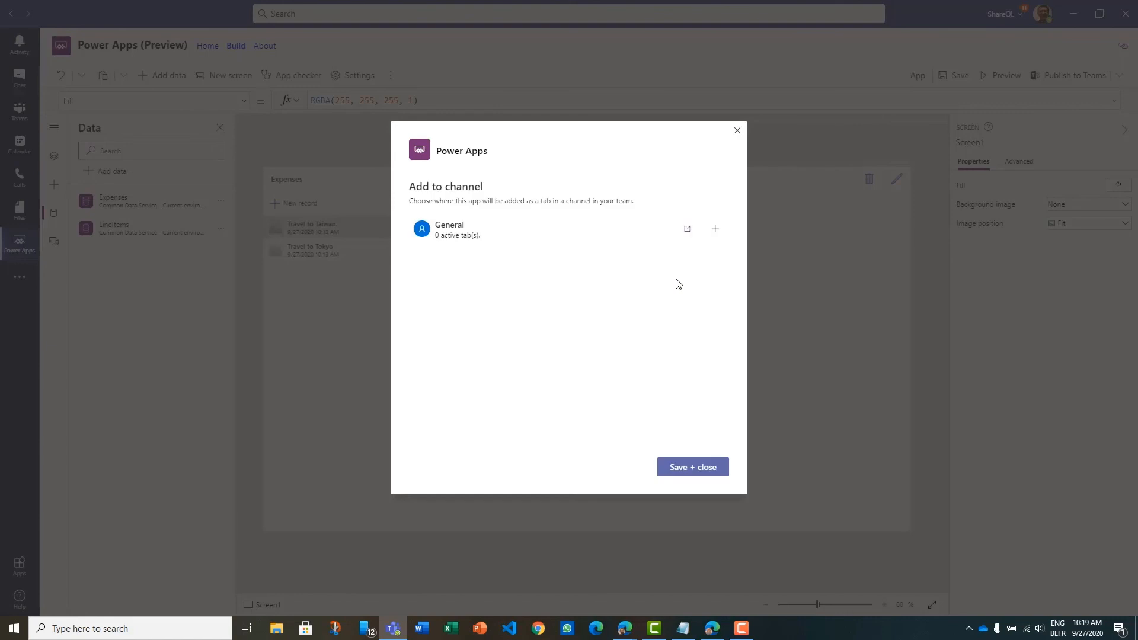
click(453, 231)
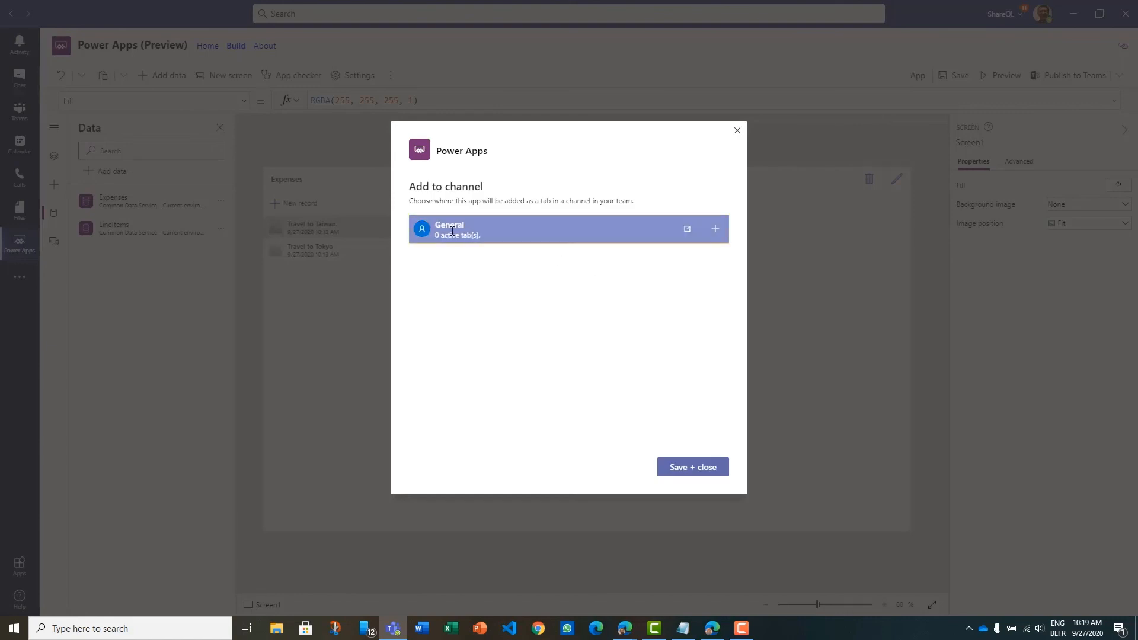
click(682, 469)
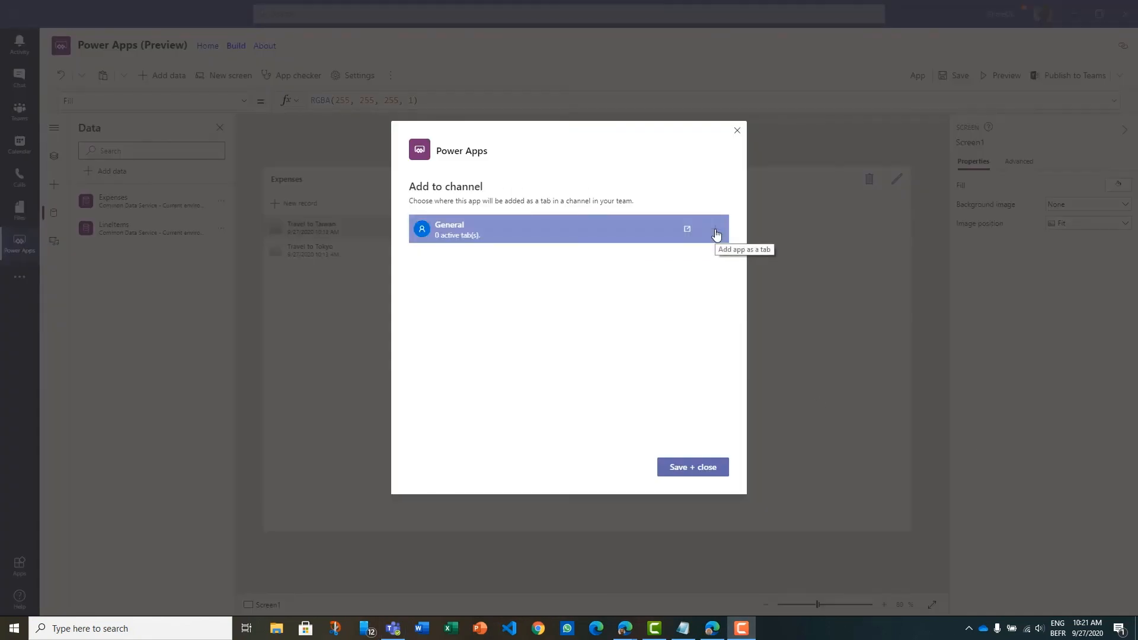
click(716, 233)
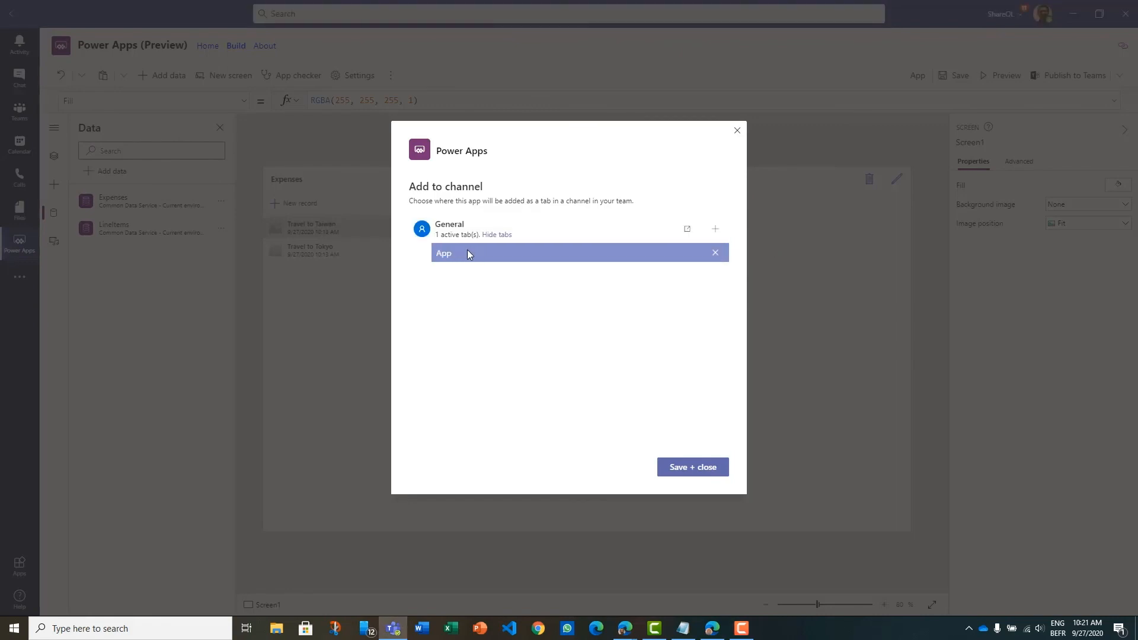
click(698, 470)
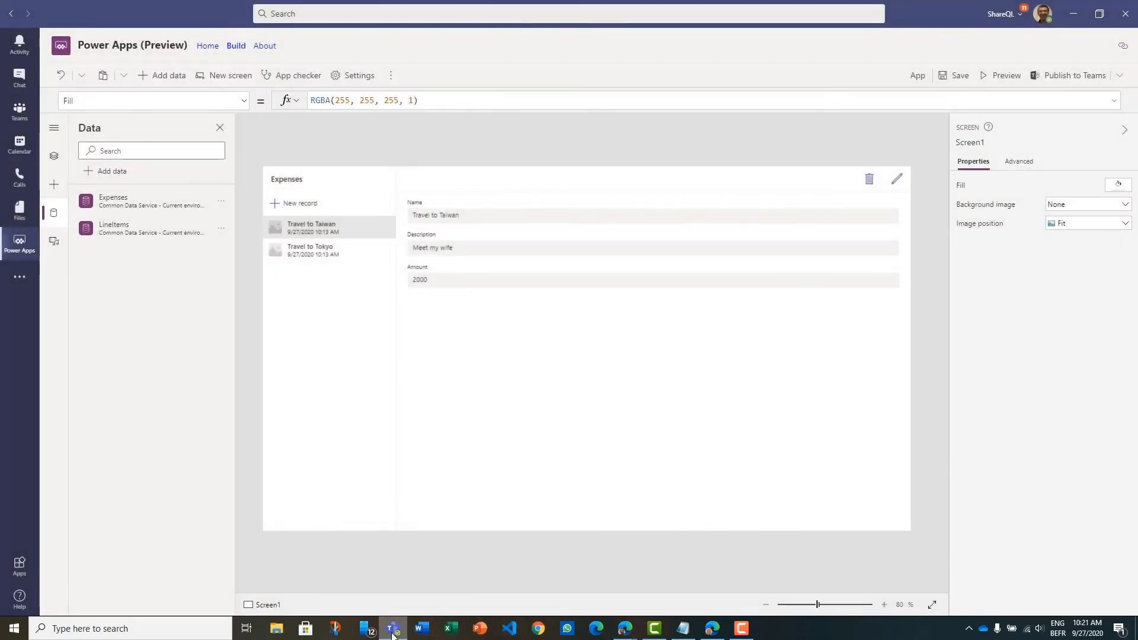
Open the published App tab in the General channel of the Demo Oakdale ESPC 2020 team.
mouse_move(392, 635)
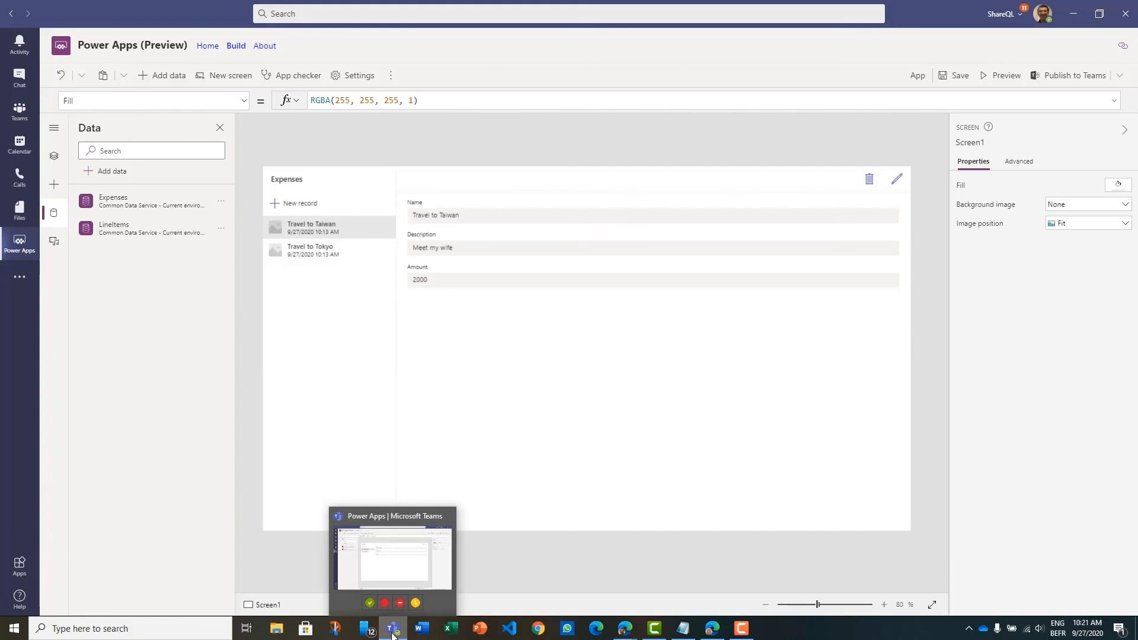
click(392, 629)
click(392, 629)
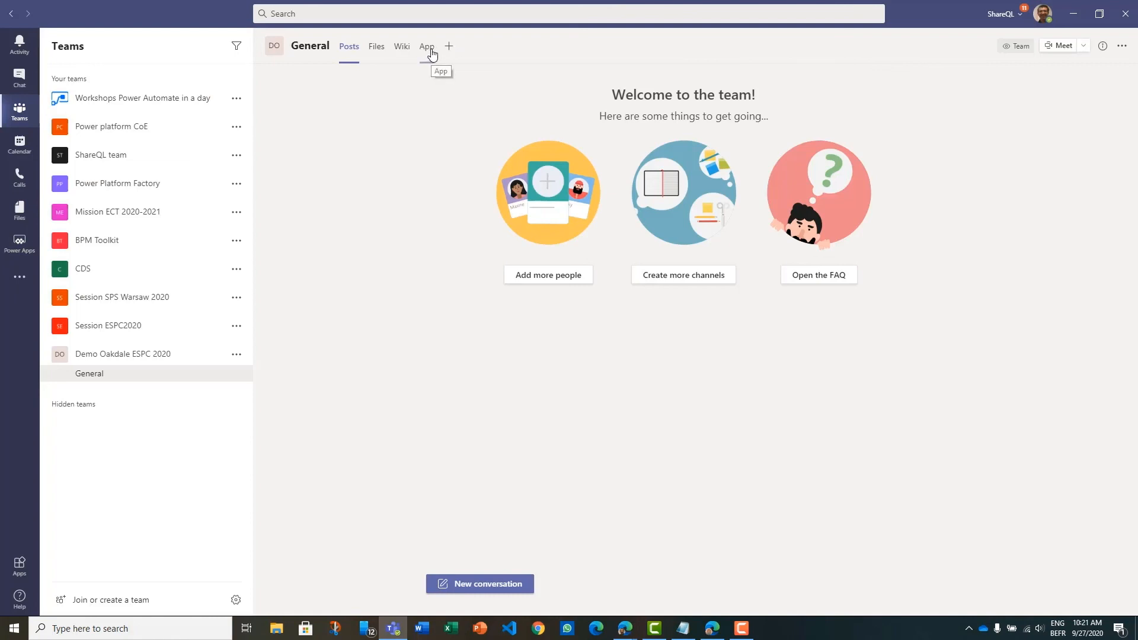
click(430, 53)
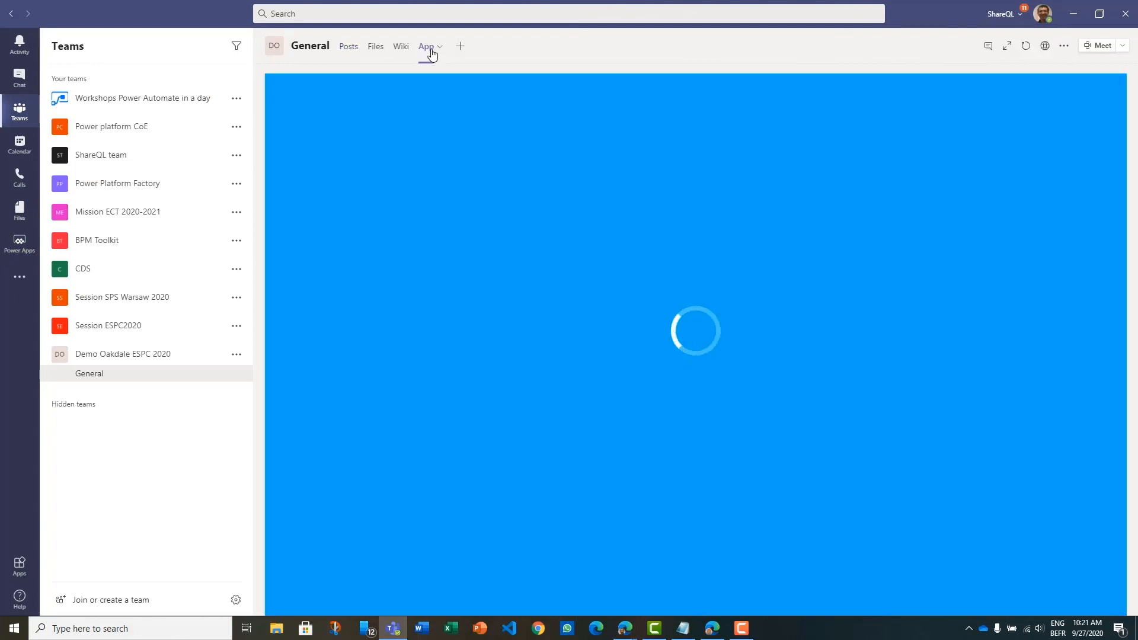